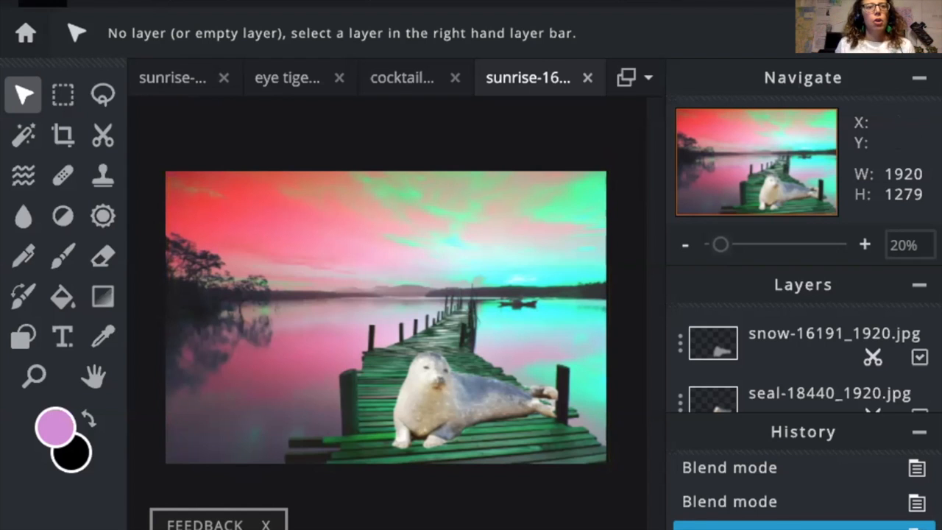
Step: Open Browse Elements, choose Overlay, and browse the Leaks light-leak thumbnails
left_click(42, 2)
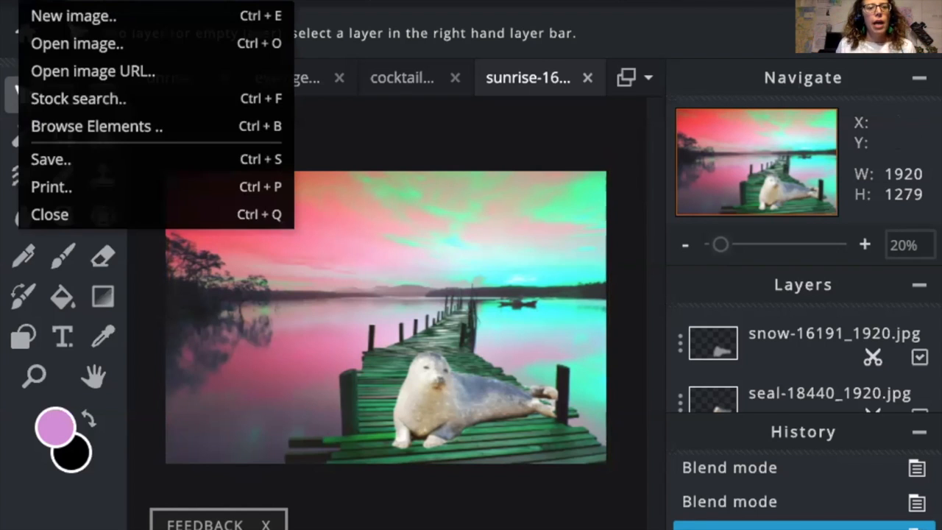
left_click(53, 124)
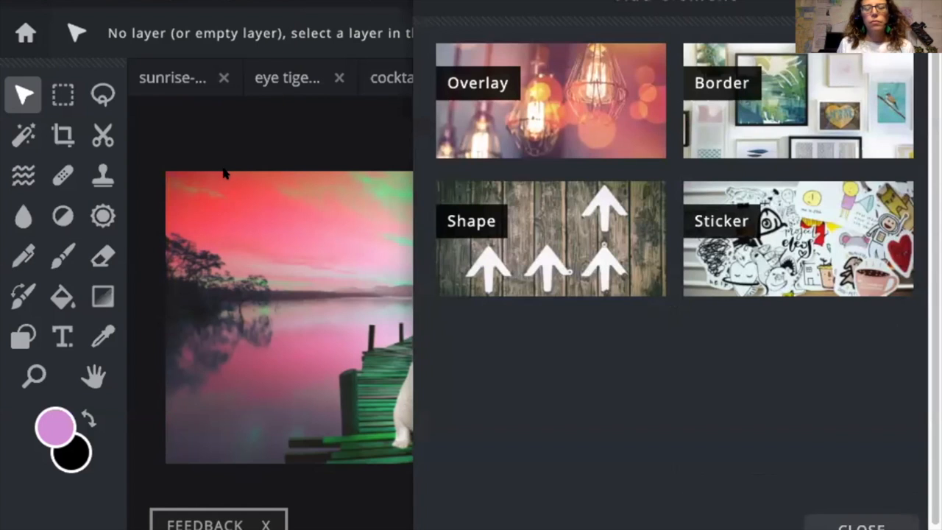
left_click(472, 86)
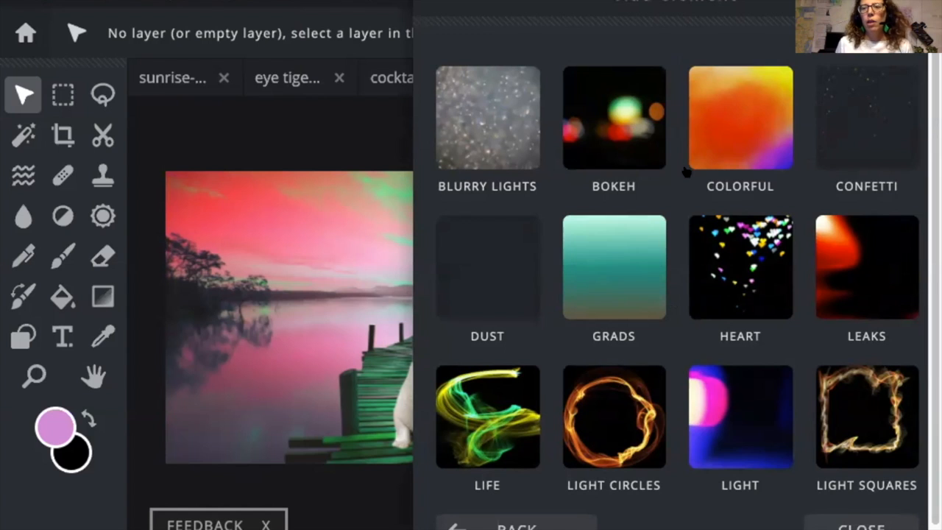
scroll(684, 173, "down", 3)
scroll(682, 173, "down", 3)
scroll(683, 174, "up", 6)
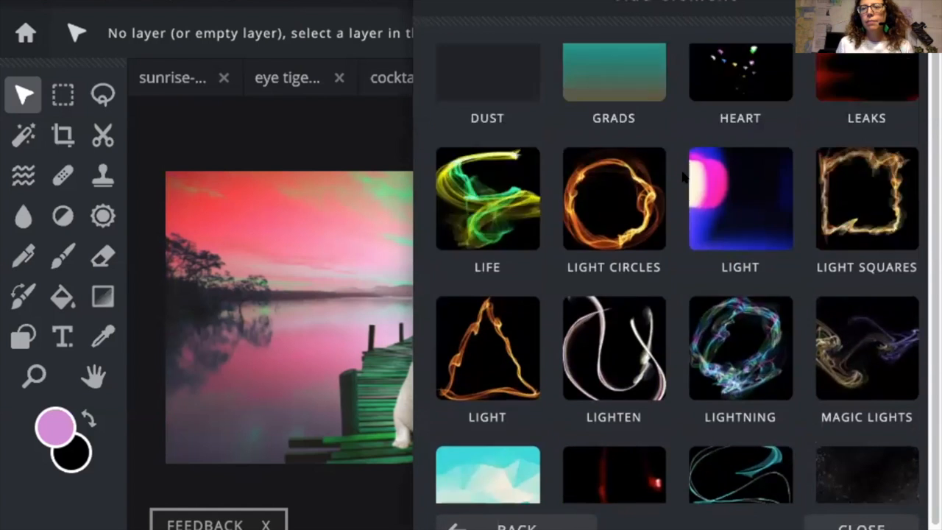
left_click(862, 194)
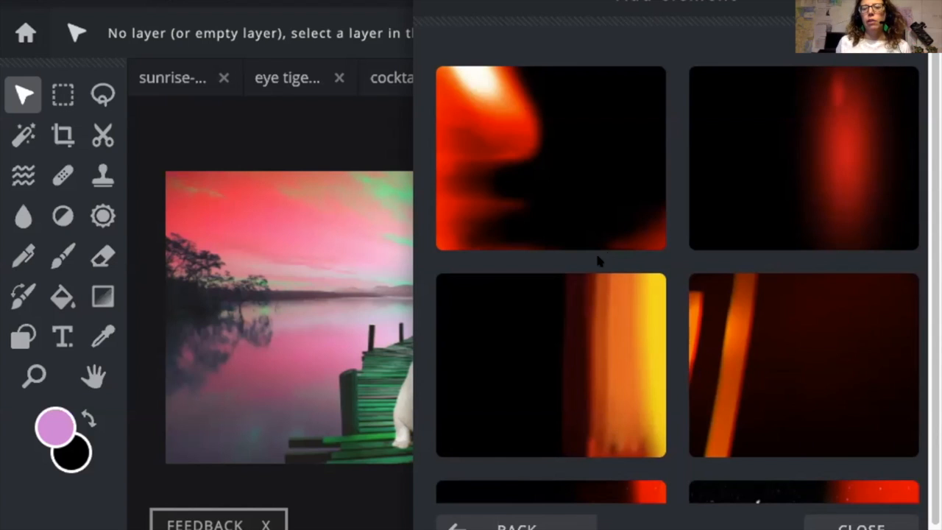
scroll(597, 261, "down", 2)
scroll(593, 263, "up", 4)
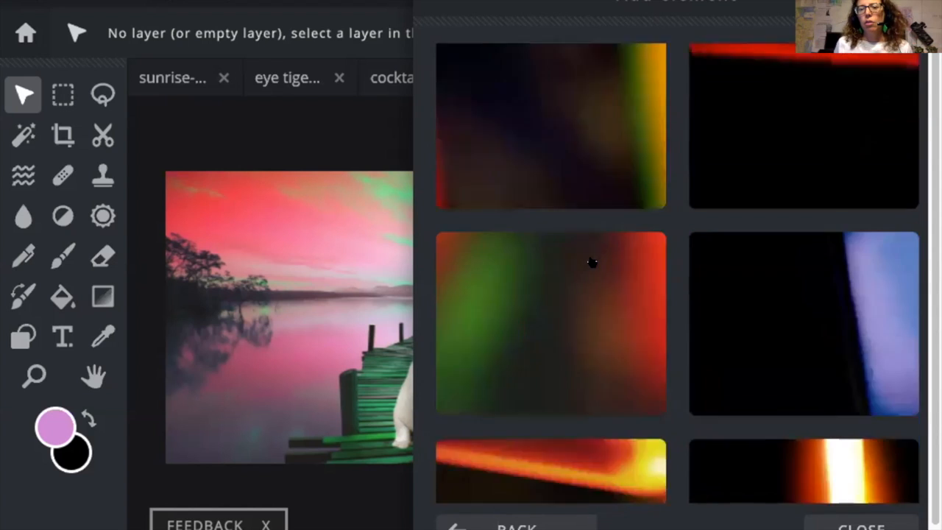
scroll(595, 262, "down", 15)
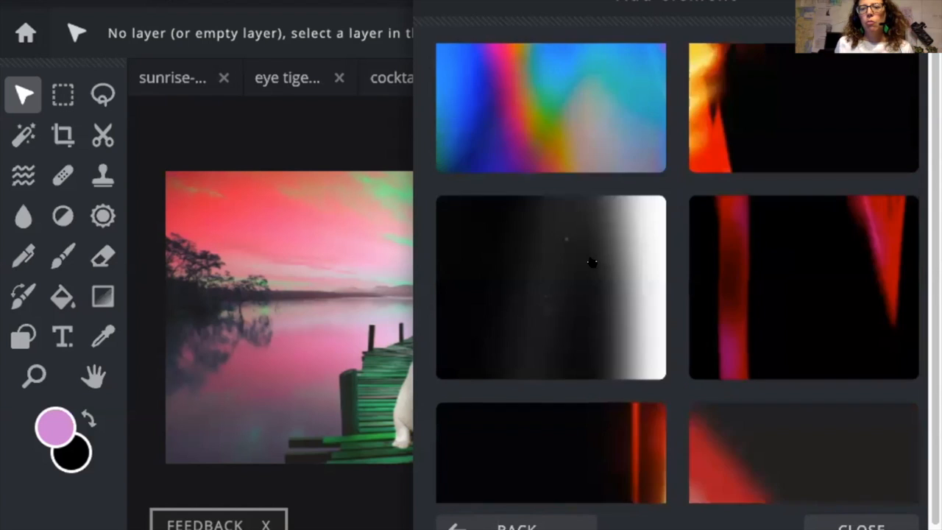
scroll(594, 251, "down", 10)
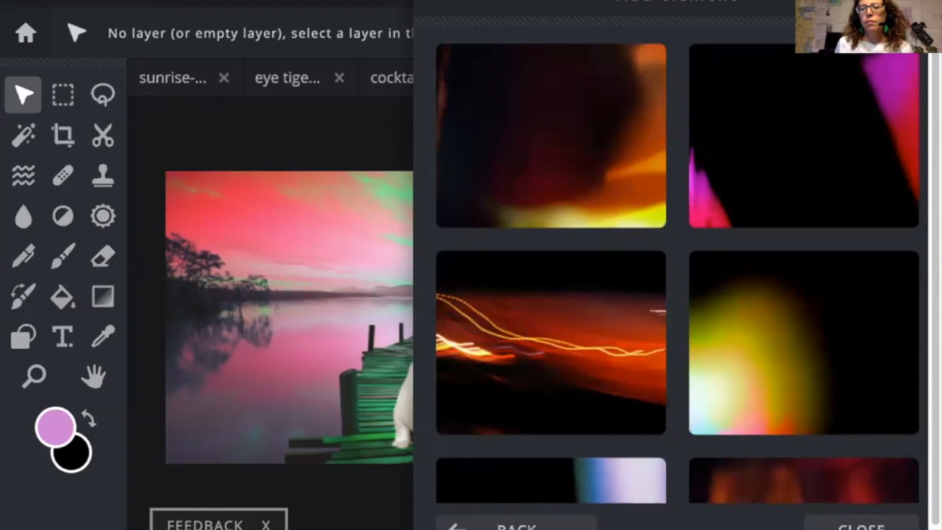
Step: Add the orange light-streak leak at 85 transparency and close the element gallery
left_click(571, 237)
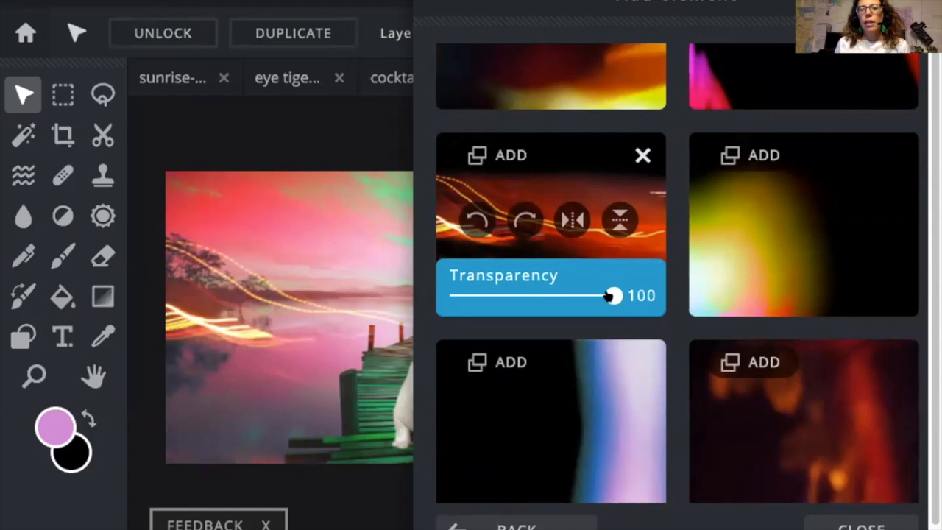
left_click_drag(609, 297, 586, 304)
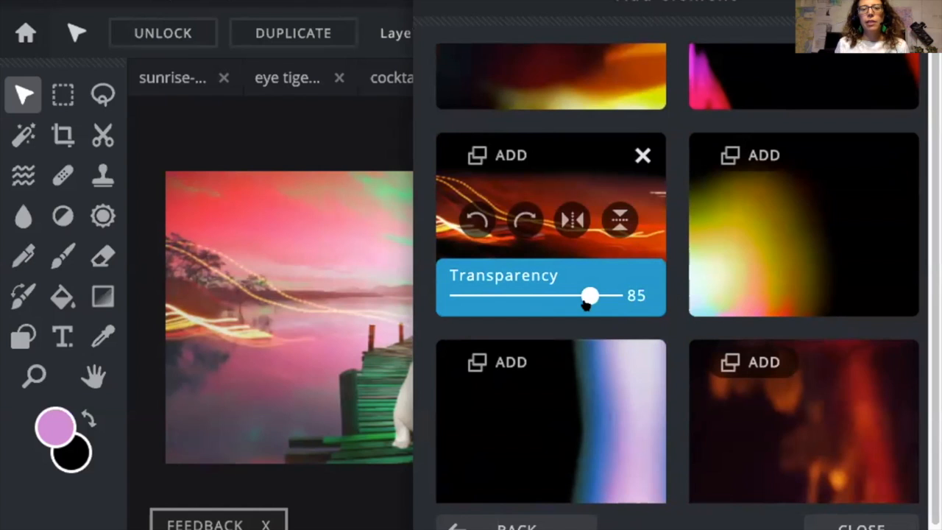
left_click(836, 524)
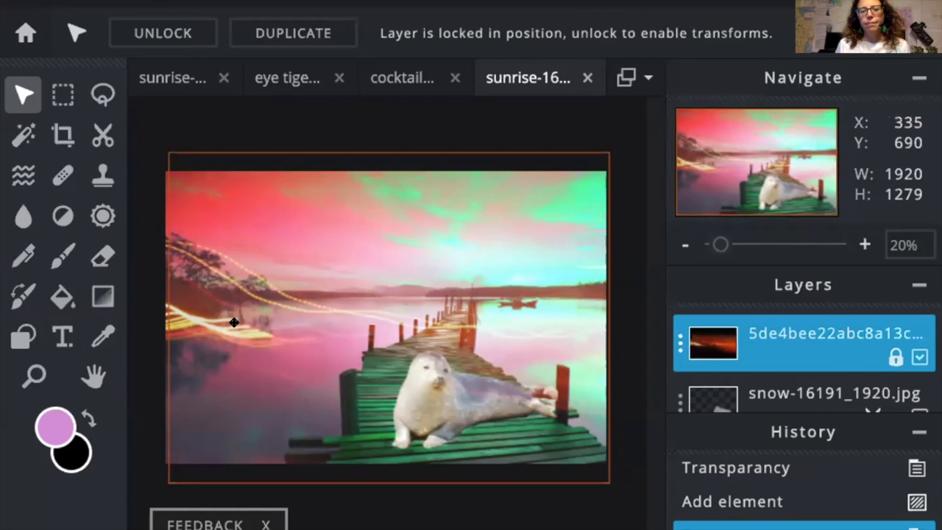
Step: Set the light-streak layer's transparency to 80 and try the Overlay blend mode
left_click(680, 342)
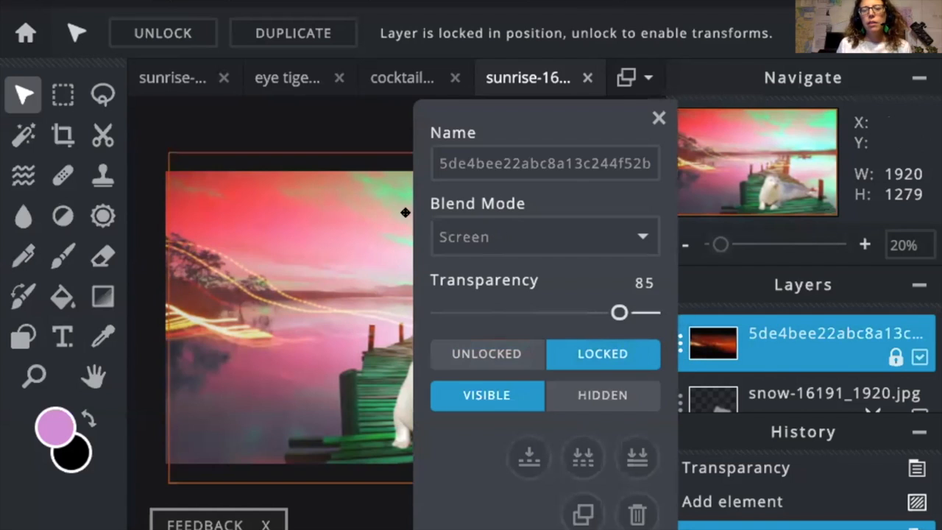
mouse_move(619, 312)
left_mouse_down()
mouse_move(652, 314)
mouse_move(479, 321)
mouse_move(611, 324)
mouse_move(606, 313)
left_mouse_up()
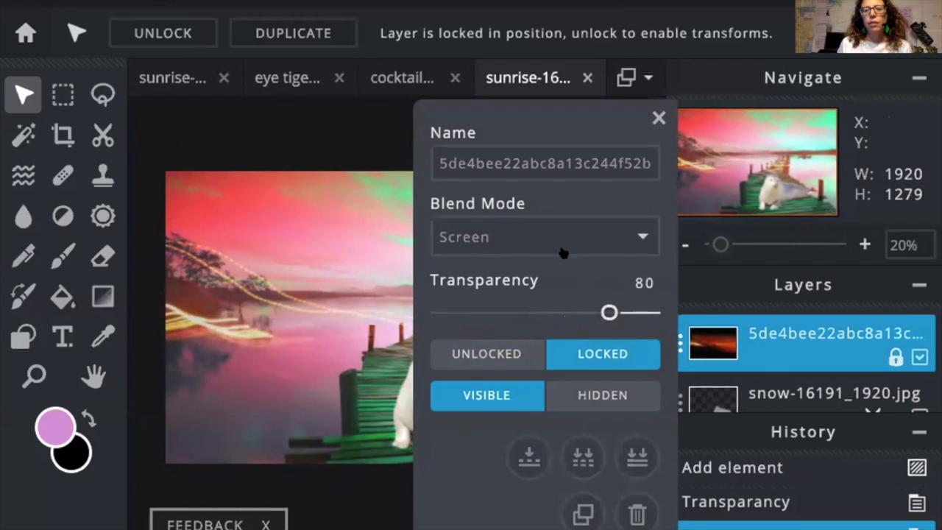
left_click(564, 238)
left_click(558, 256)
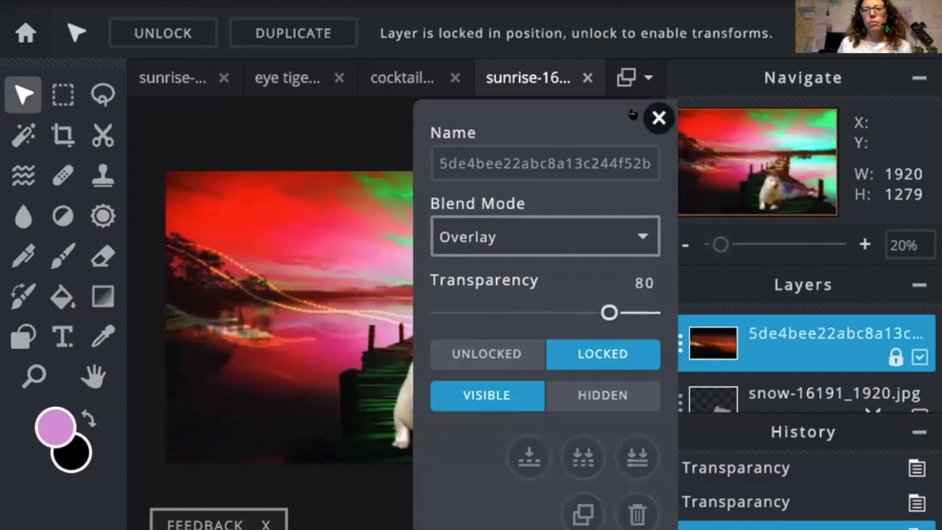
left_click(761, 170)
left_click(659, 118)
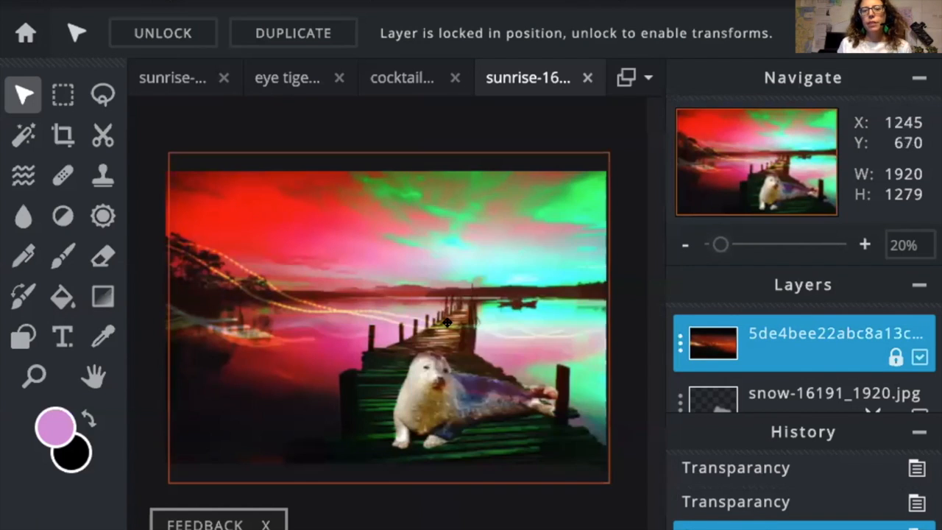
Step: Switch the light-streak layer's blend mode back to Screen
left_click(677, 345)
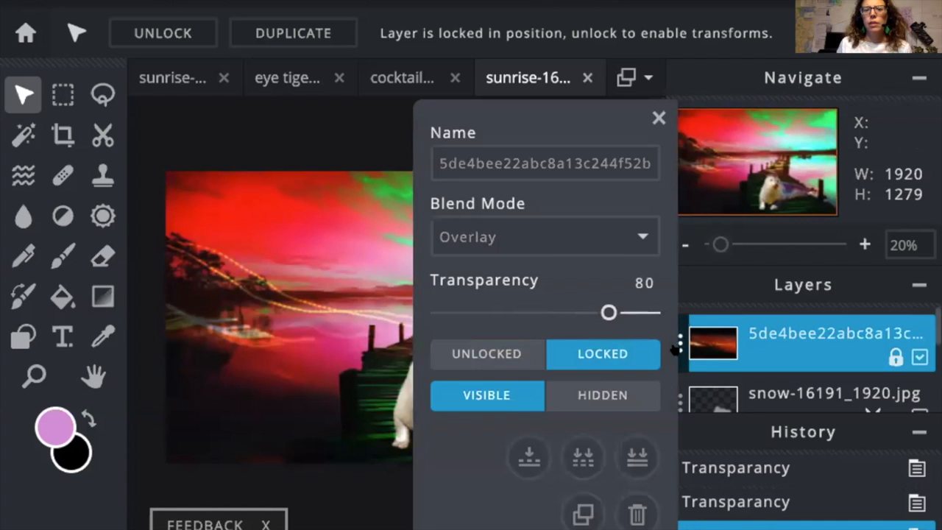
left_click(537, 245)
left_click(516, 216)
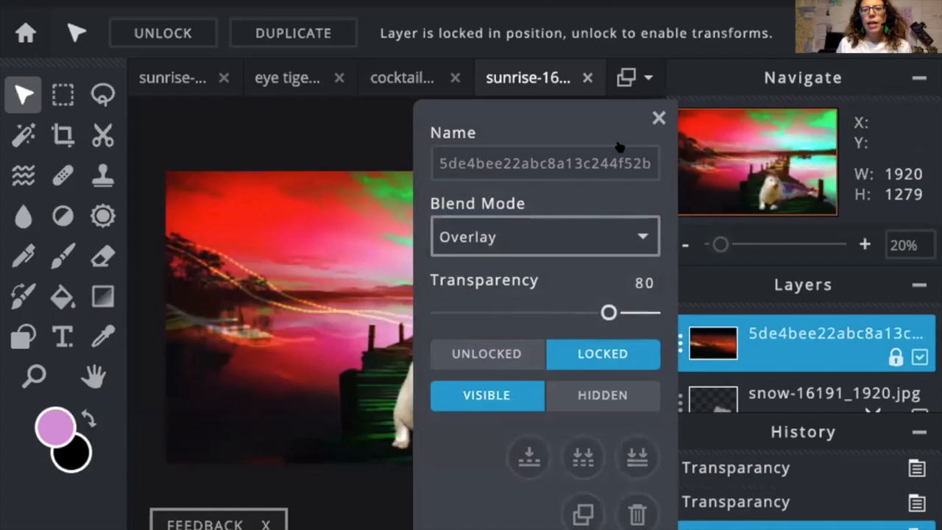
left_click(659, 118)
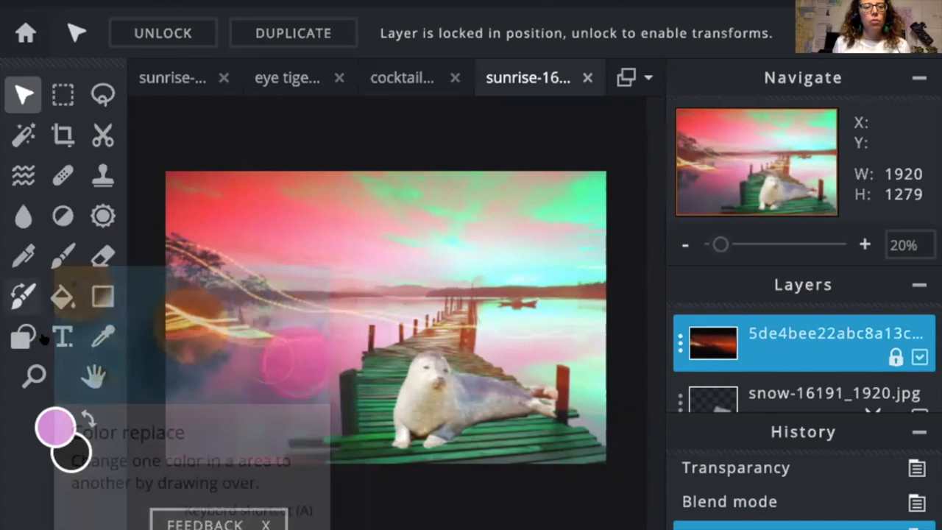
Step: Add a pink 'Lorem ipsum' placeholder text layer and drag it to the top of the image
left_click(57, 338)
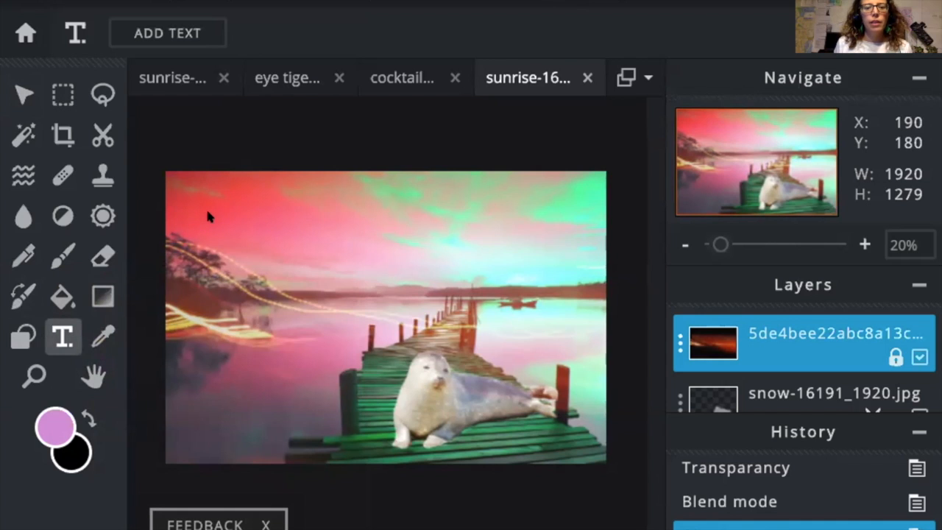
left_click(212, 226)
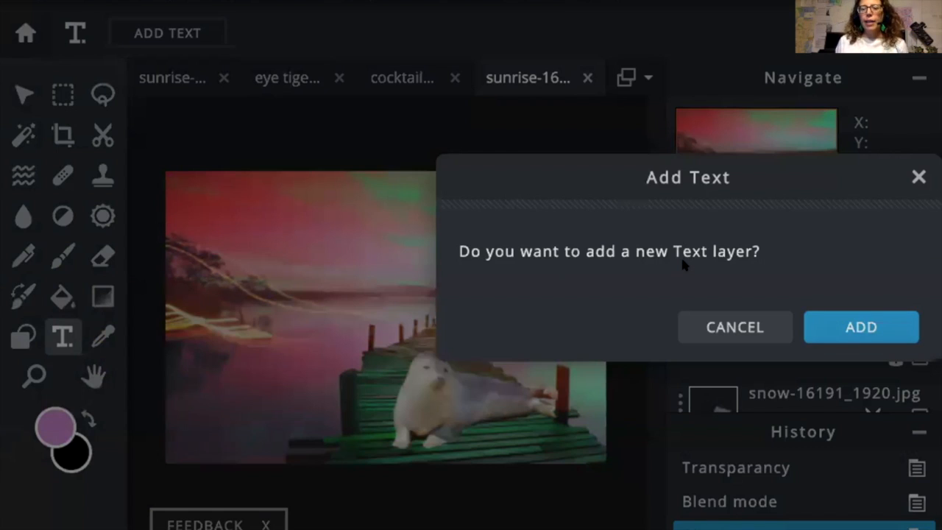
left_click(829, 326)
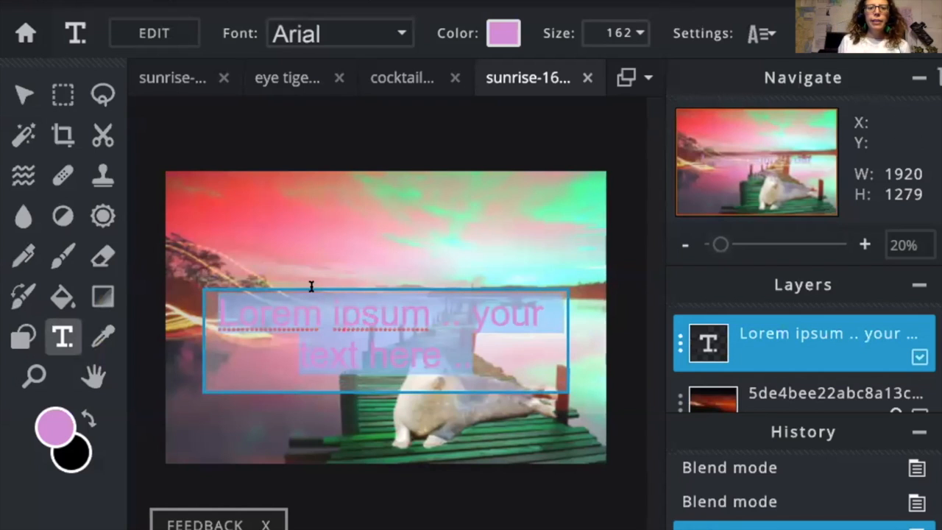
key("v")
left_click_drag(421, 315, 369, 256)
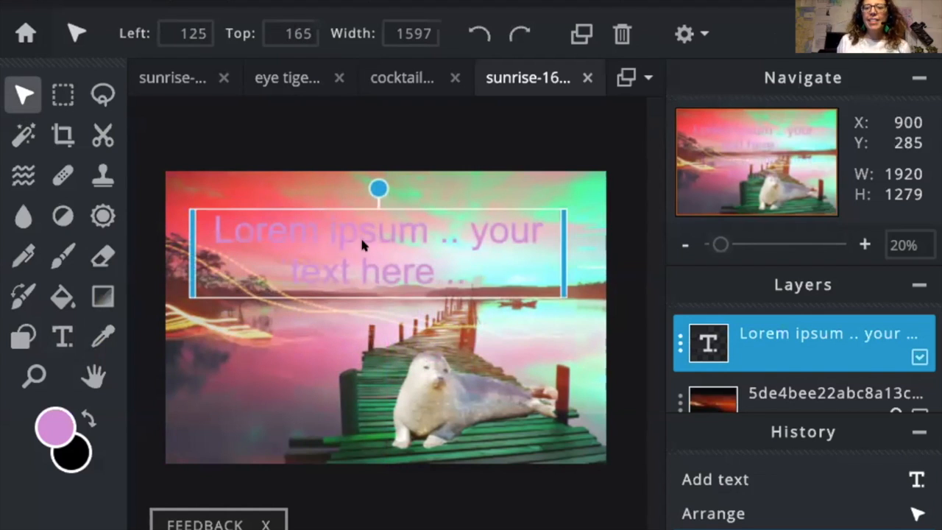
Step: Overwrite the placeholder with 'Wish you you were here ...' and commit the text
left_click(360, 236)
double_click(360, 236)
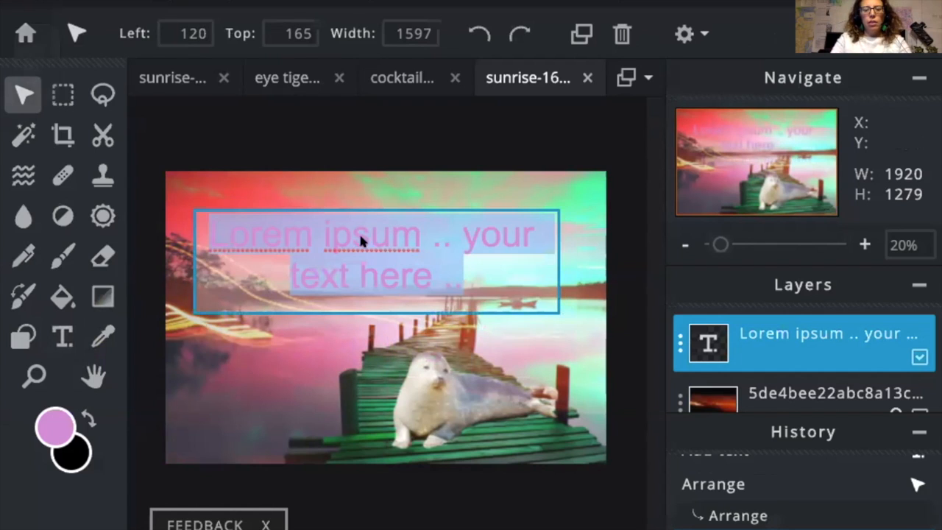
type("Wish you we")
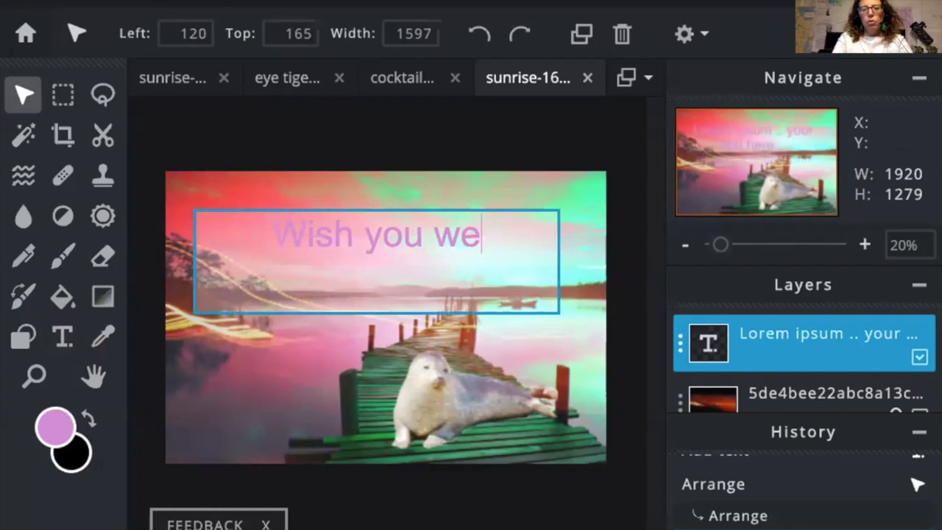
key("BackSpace")
key("BackSpace")
type("you were here ")
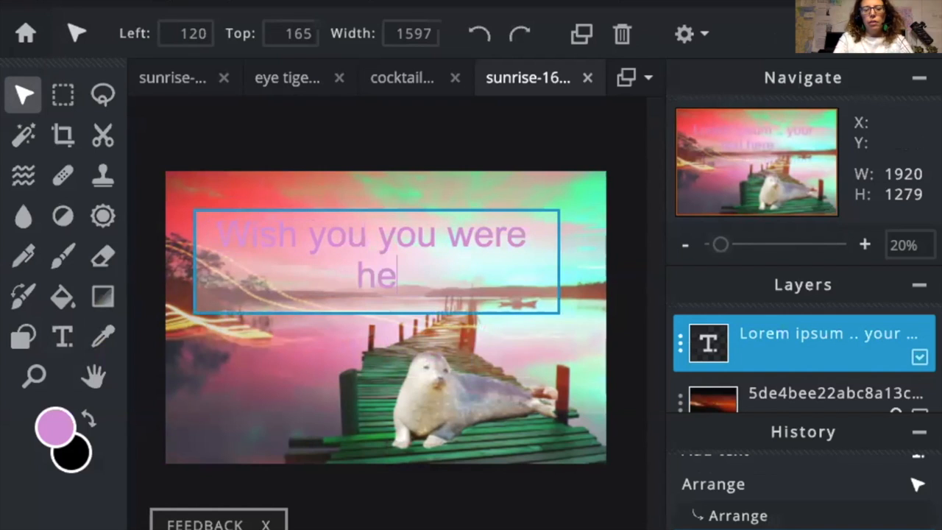
type("...")
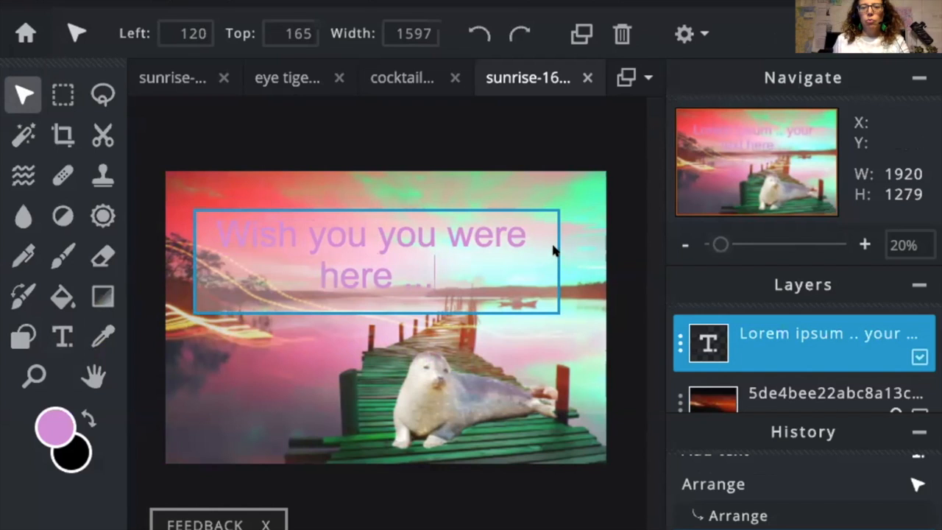
left_click(444, 228)
double_click(433, 275)
left_click(434, 276)
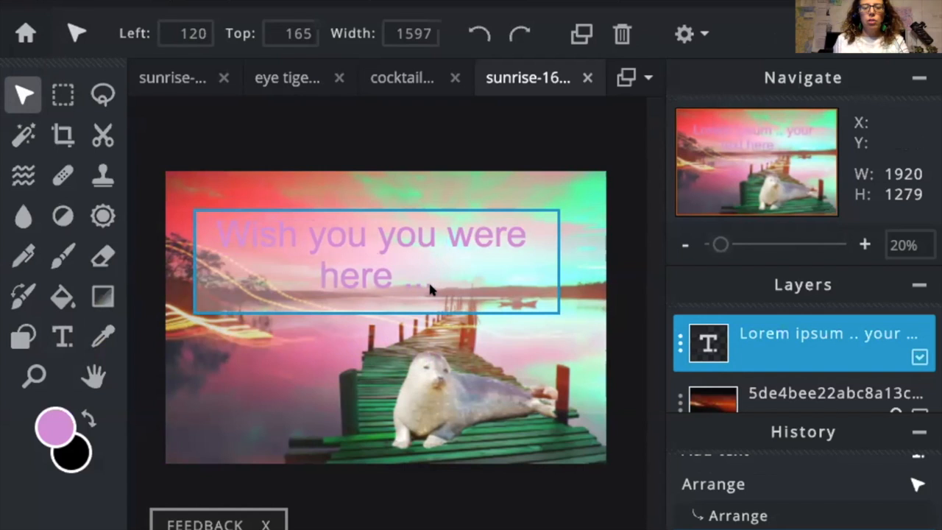
left_click(29, 109)
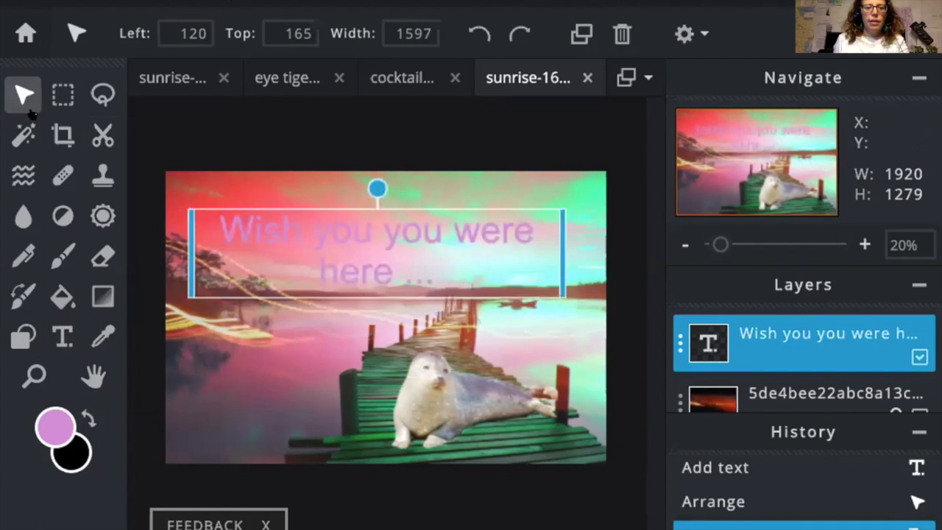
double_click(340, 227)
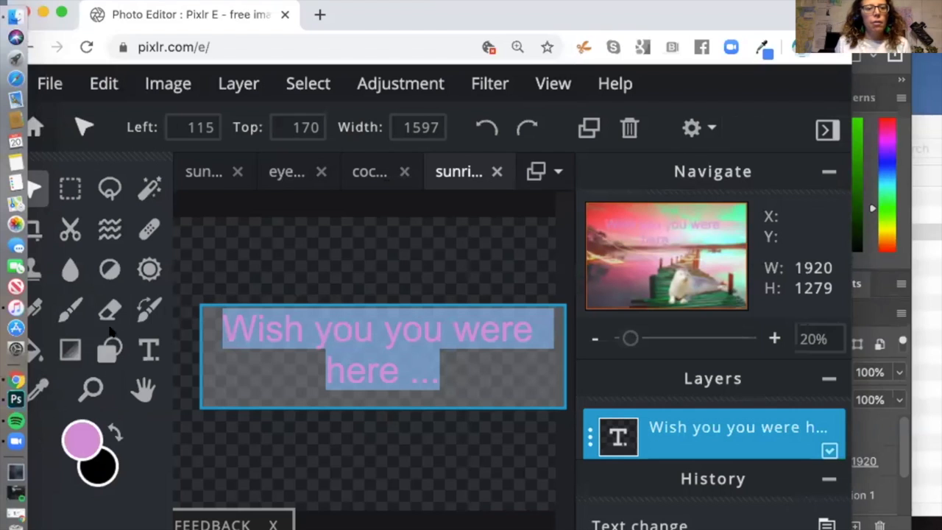
left_click(147, 352)
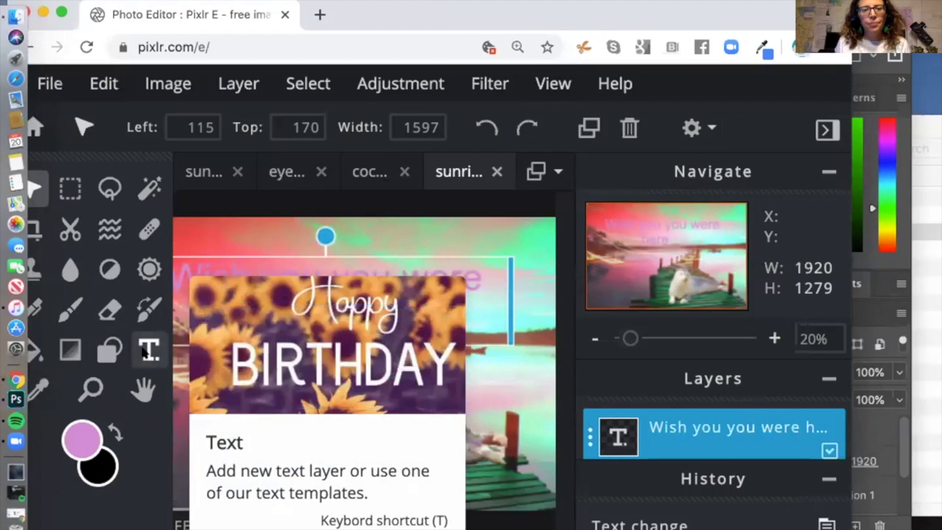
left_click(148, 352)
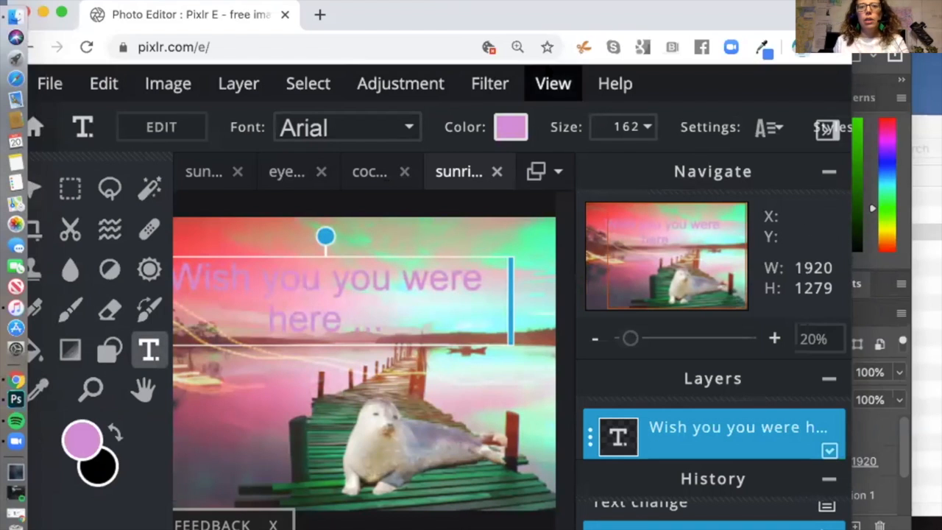
left_click(551, 83)
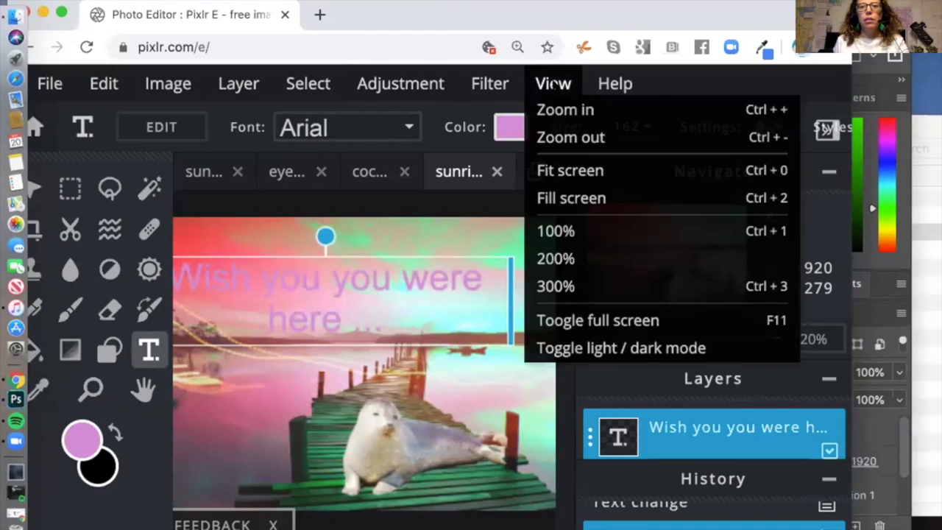
left_click(625, 321)
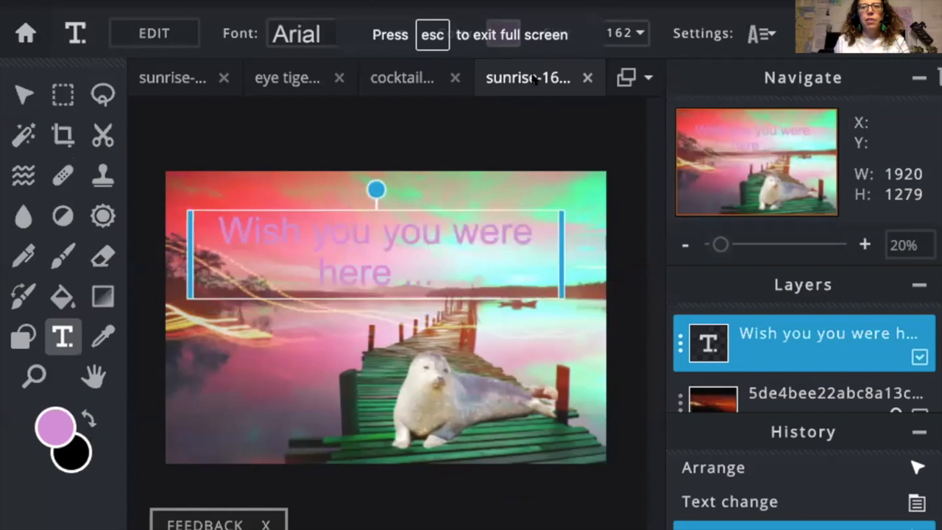
key("Escape")
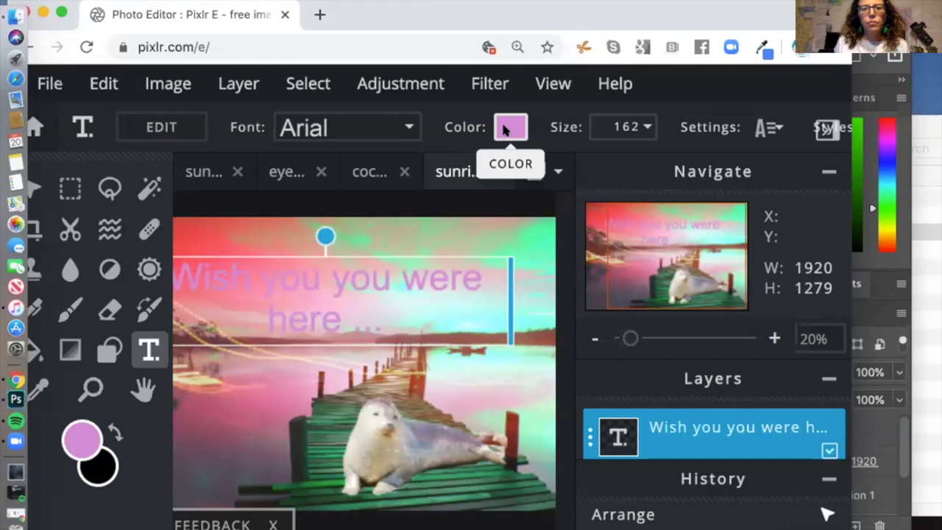
Step: Sample the mint green #7DFFC1 from the sky with the Color Picker
left_click(508, 128)
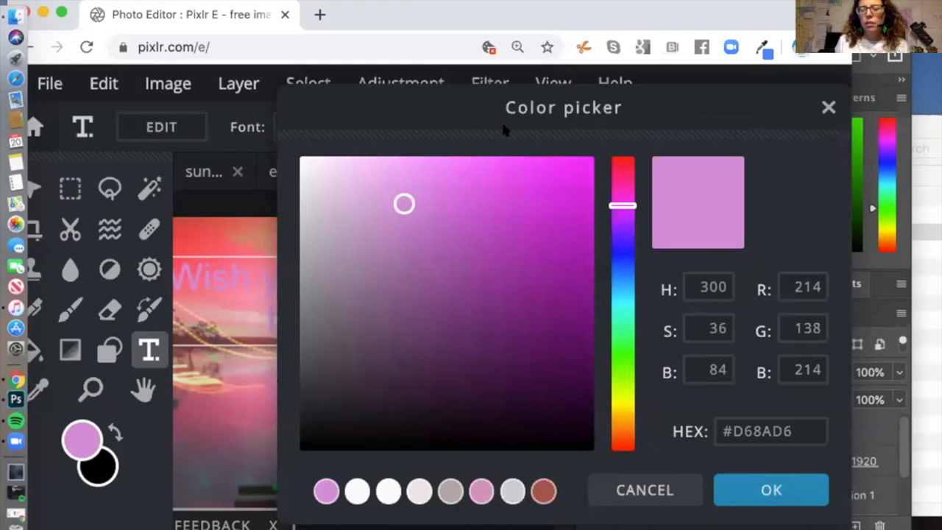
left_click(829, 107)
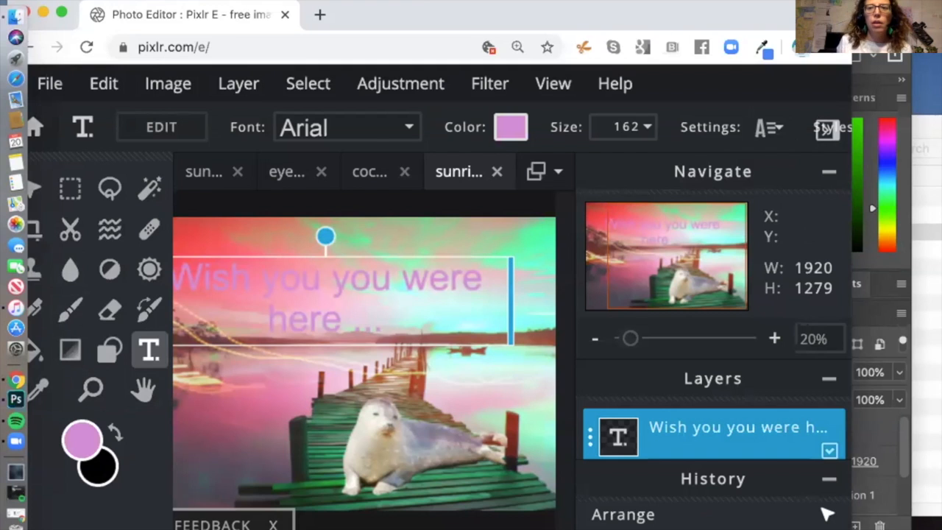
left_click_drag(625, 8, 684, 7)
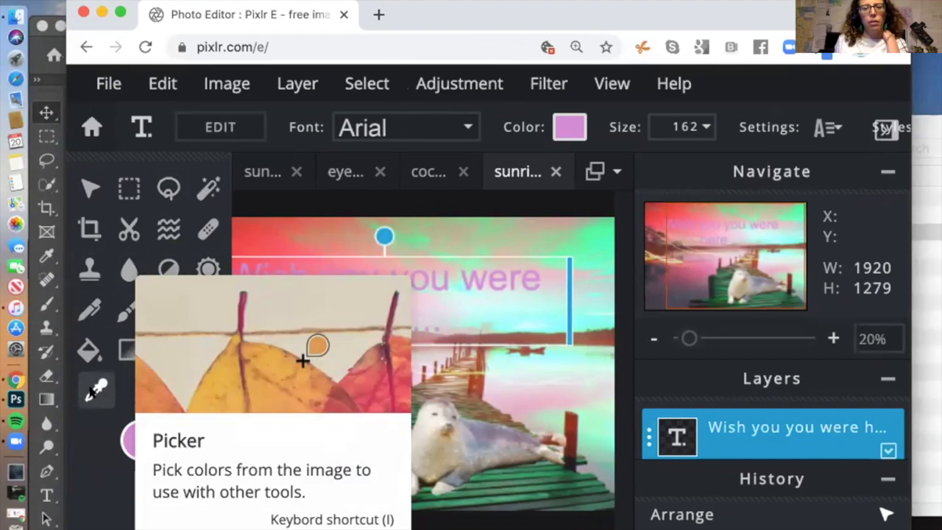
left_click(93, 391)
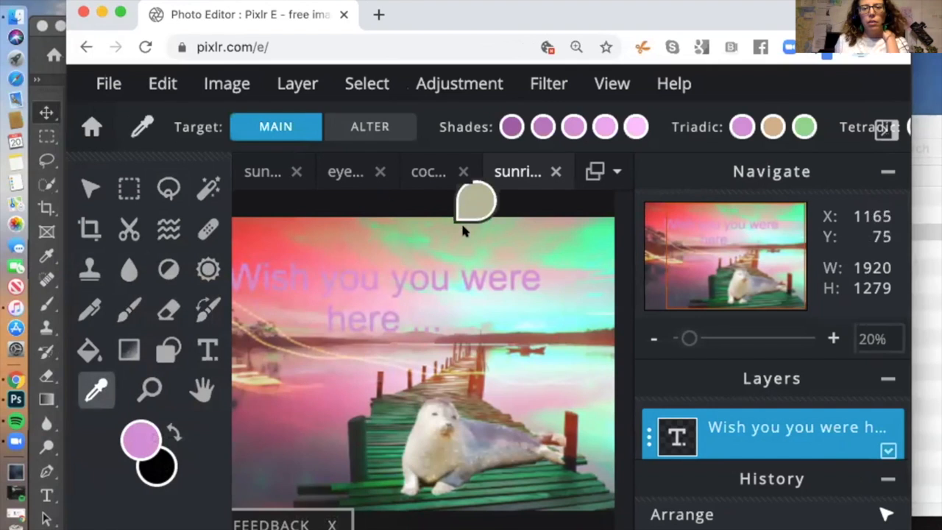
left_click(565, 255)
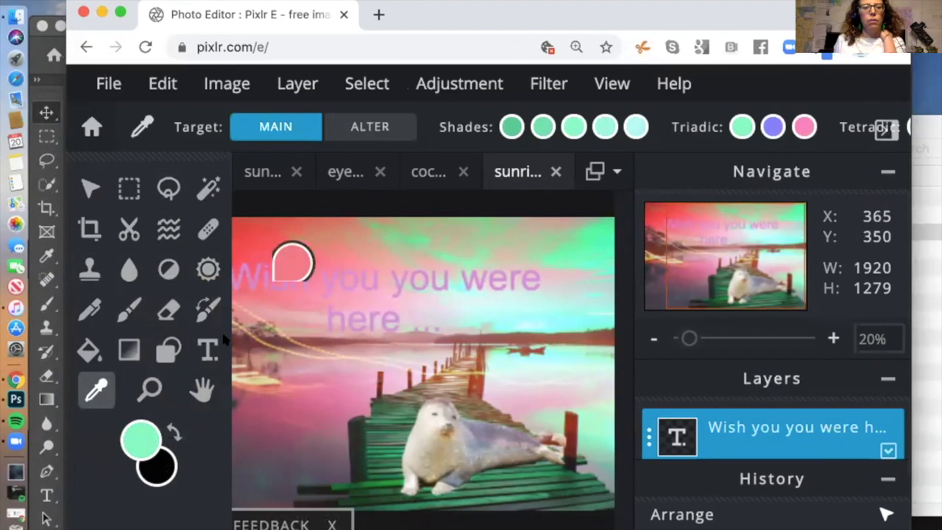
Step: Select all the greeting text and apply the sampled mint green colour
left_click(208, 351)
double_click(330, 276)
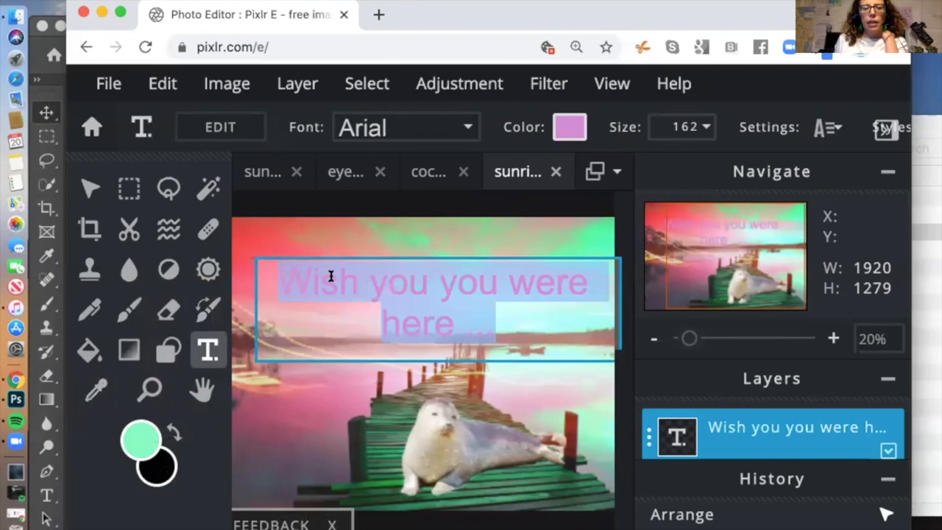
left_click(567, 125)
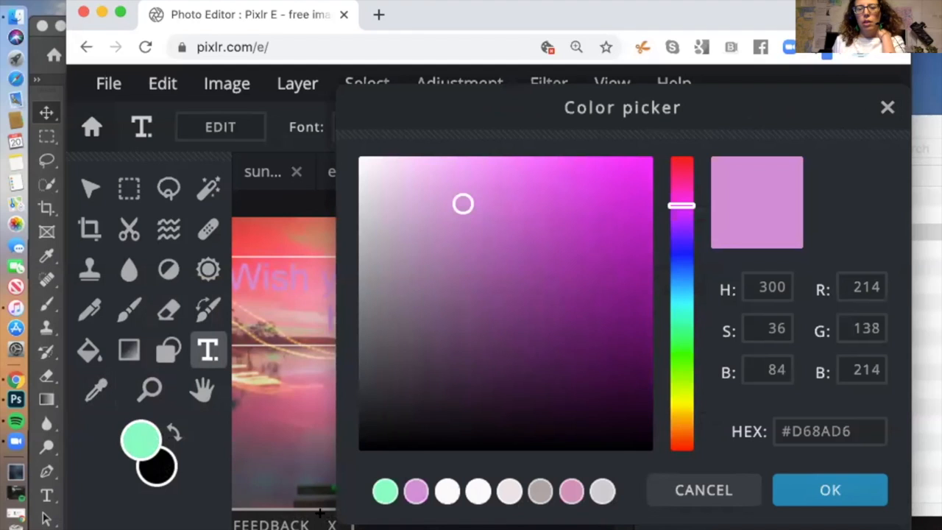
left_click(385, 493)
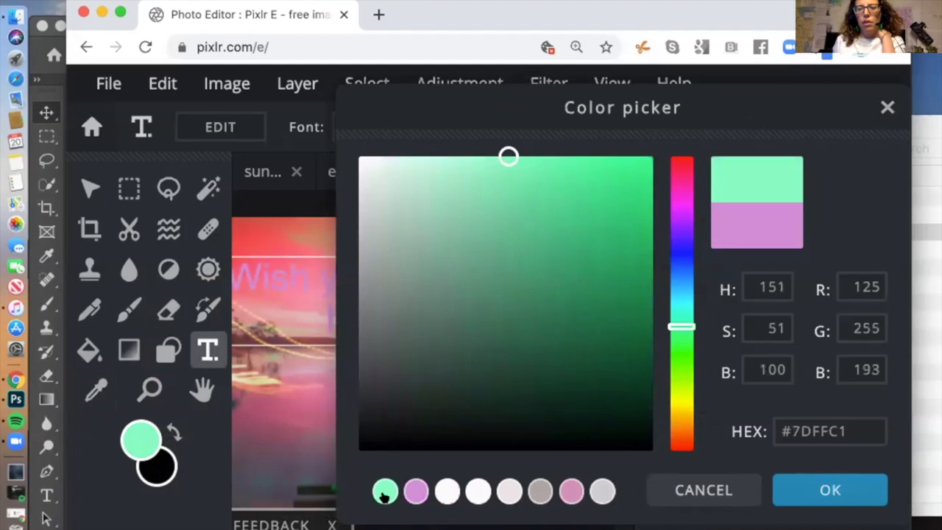
left_click(868, 490)
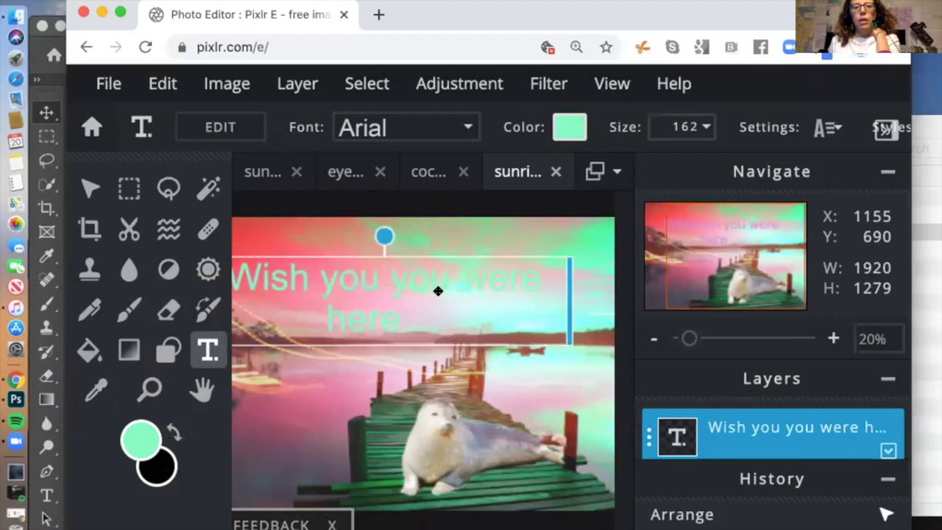
Step: Make the greeting uppercase and reduce its line spacing
left_click_drag(349, 256, 380, 269)
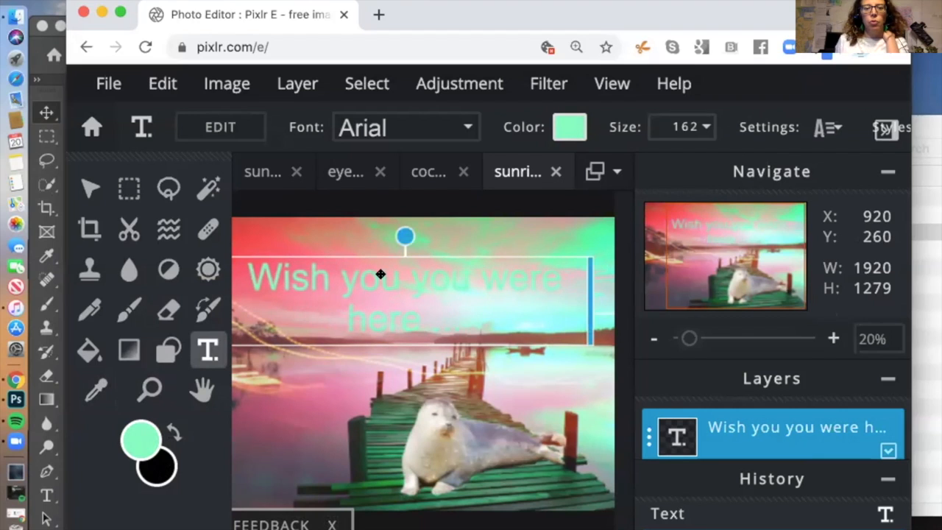
double_click(381, 274)
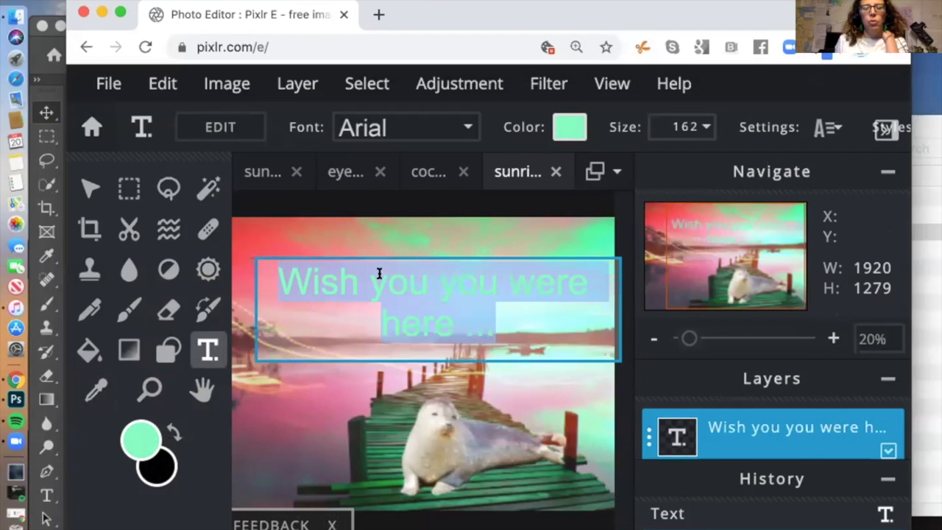
left_click(829, 128)
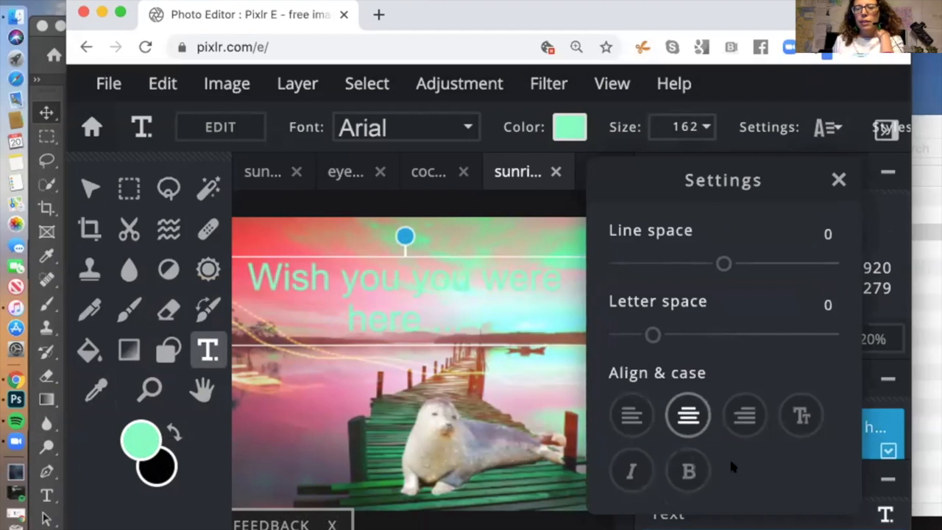
left_click(795, 415)
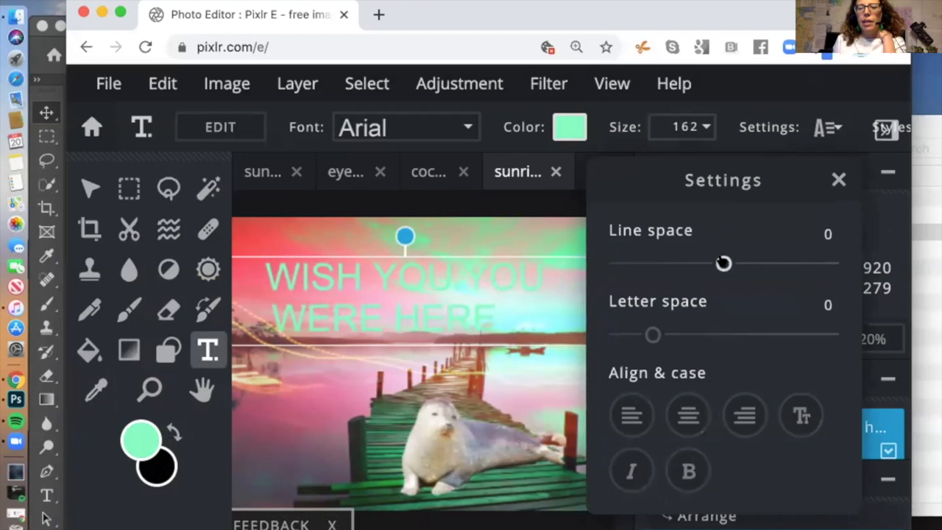
left_click_drag(724, 264, 706, 263)
left_click(839, 180)
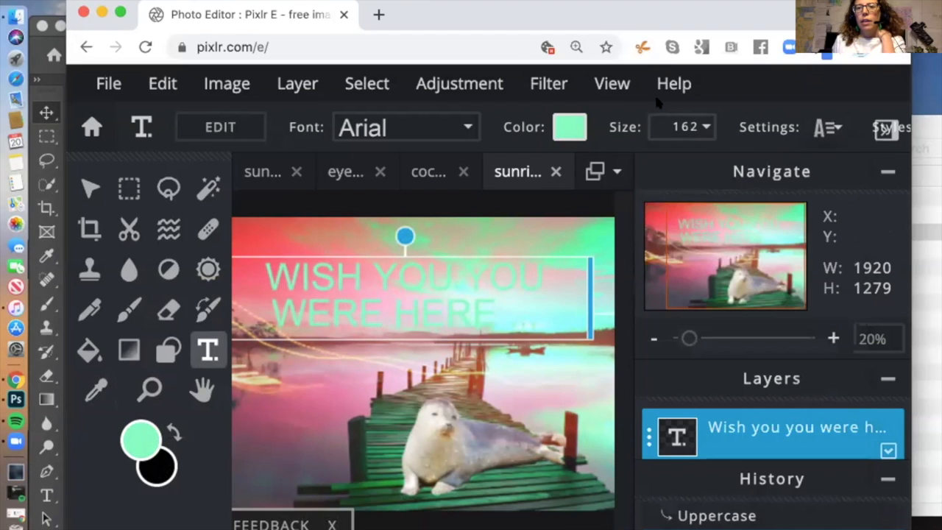
Step: Enlarge the greeting to size 245 and recentre it over the scene
left_click(698, 127)
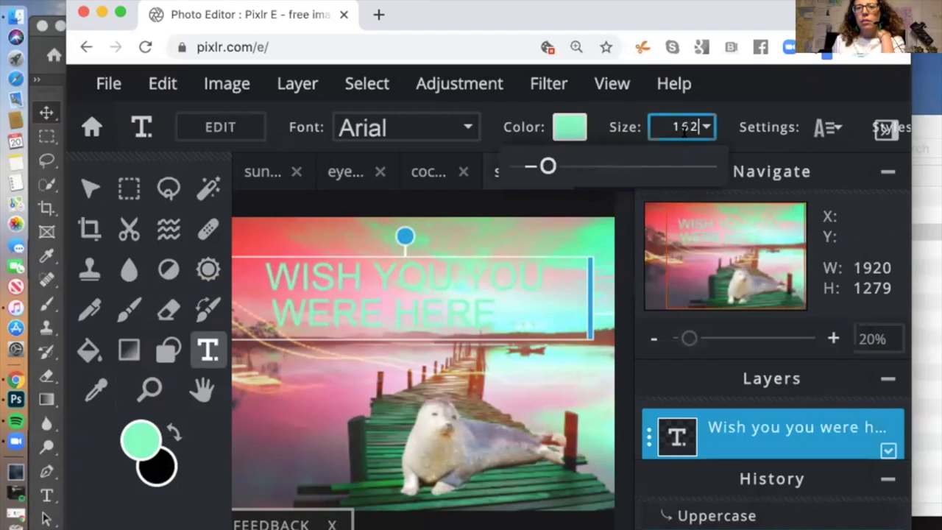
left_click_drag(548, 166, 563, 166)
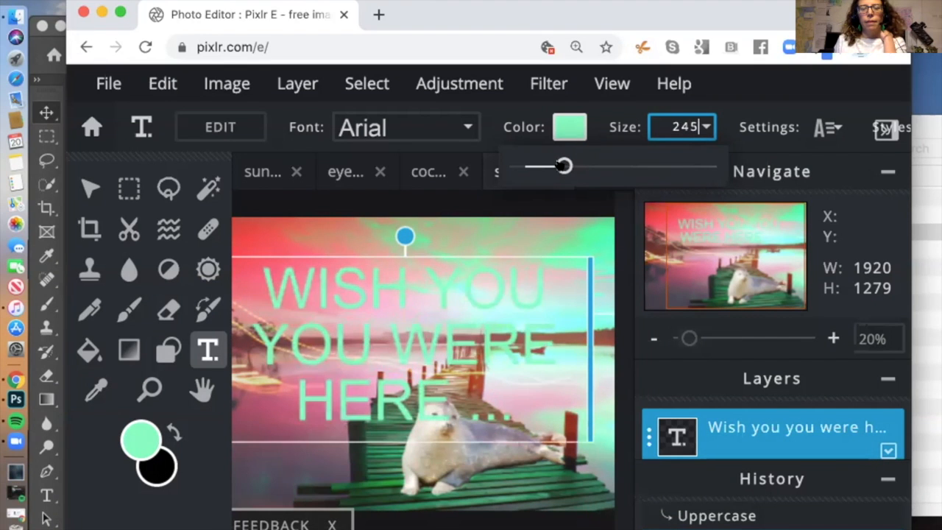
left_click(91, 188)
mouse_move(374, 257)
left_mouse_down()
mouse_move(395, 250)
mouse_move(350, 252)
mouse_move(370, 256)
left_mouse_up()
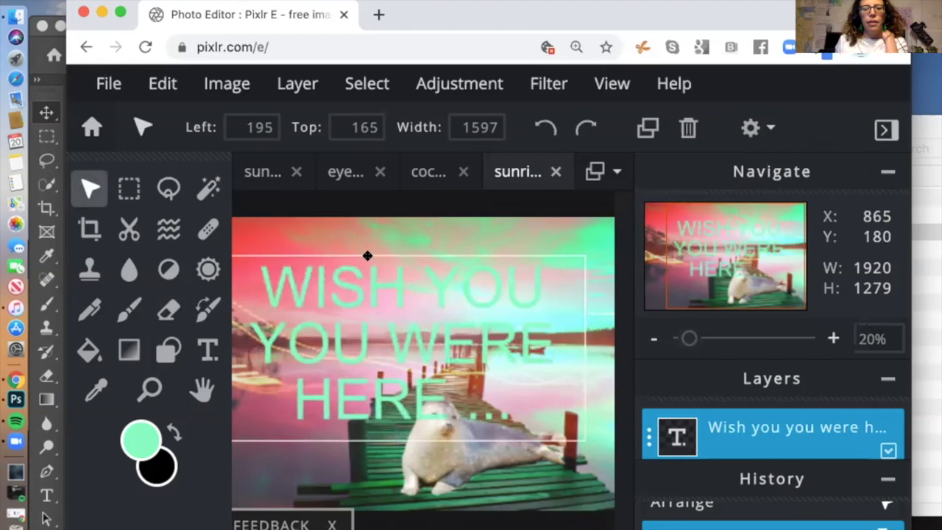
Step: Put each word on its own line and delete the duplicate 'you'
double_click(402, 278)
left_click(403, 288)
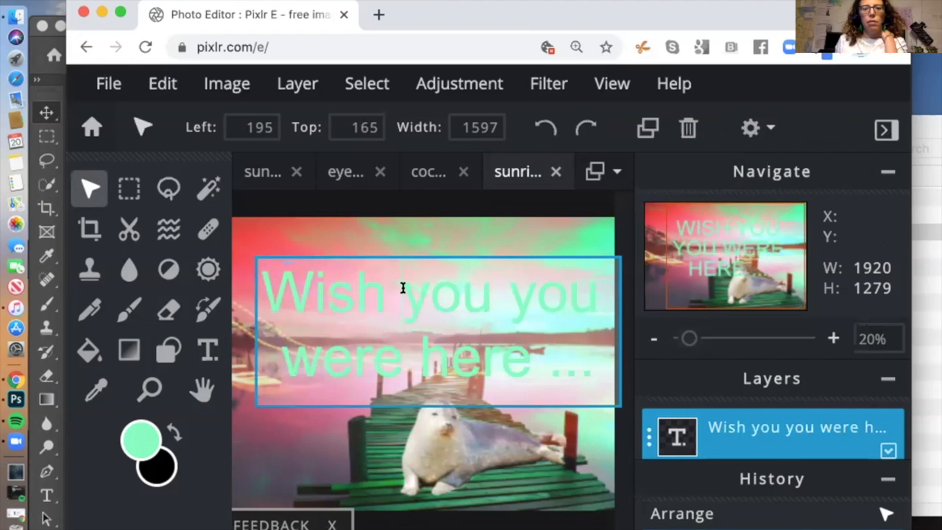
key("Return")
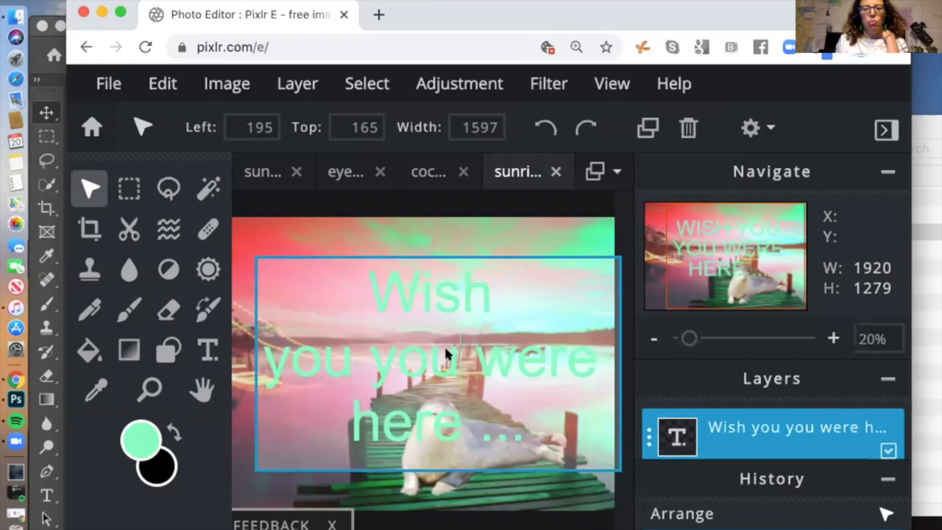
key("BackSpace")
key("BackSpace")
key("BackSpace")
key("BackSpace")
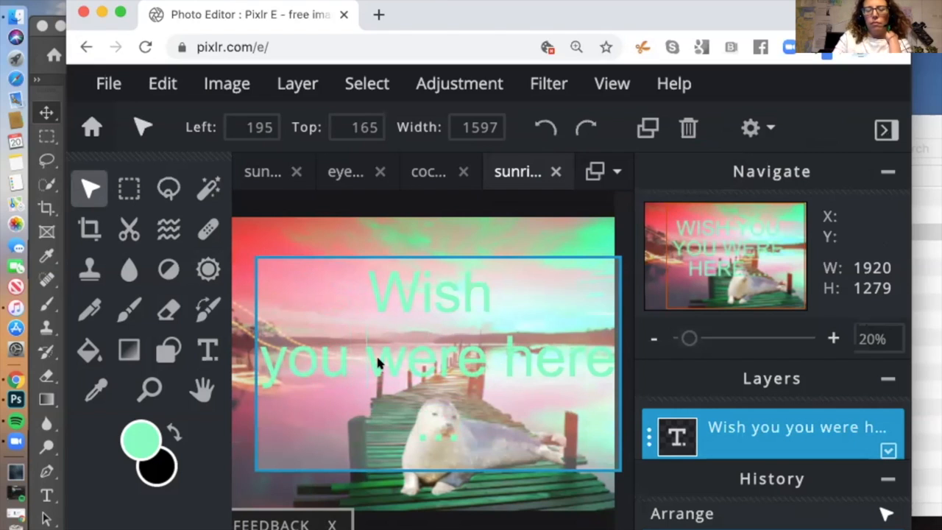
key("Return")
left_click(435, 404)
key("Return")
Step: Select the whole four-line greeting for editing with the Text tool
double_click(377, 289)
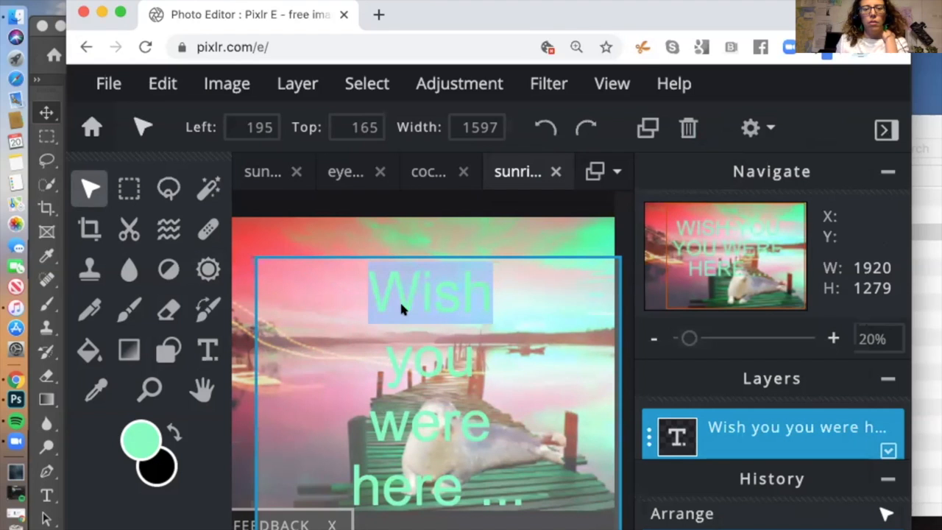
left_click(432, 478)
left_click_drag(526, 506, 386, 302)
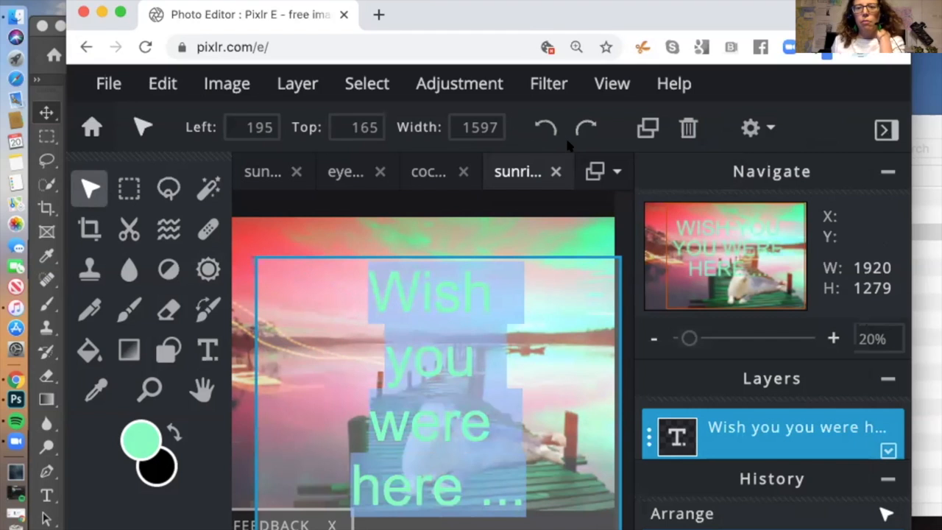
left_click(208, 351)
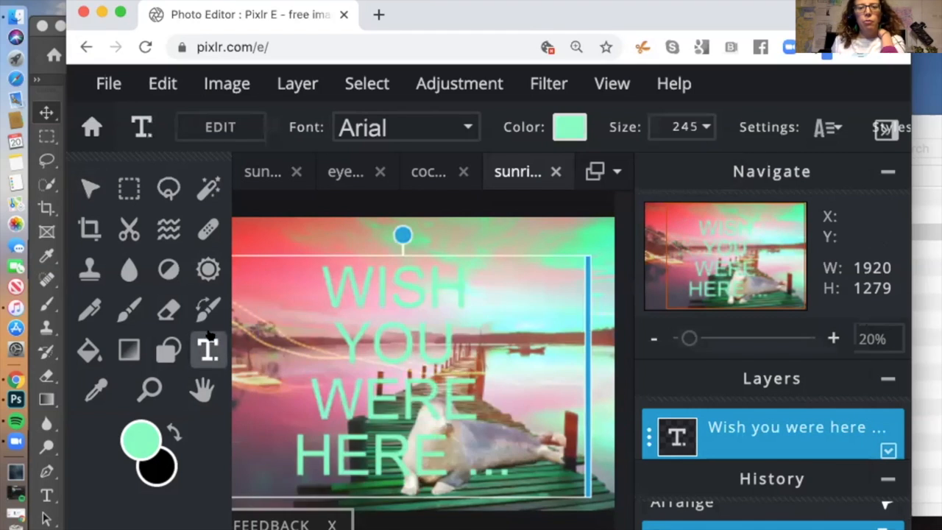
left_click(393, 288)
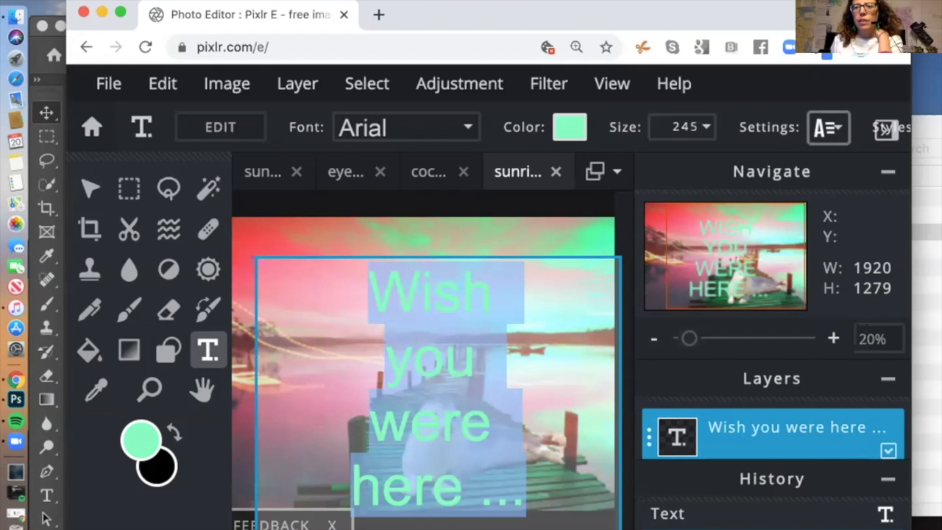
Step: Set the greeting's font to ATOMSFER in place of Arial
left_click(833, 128)
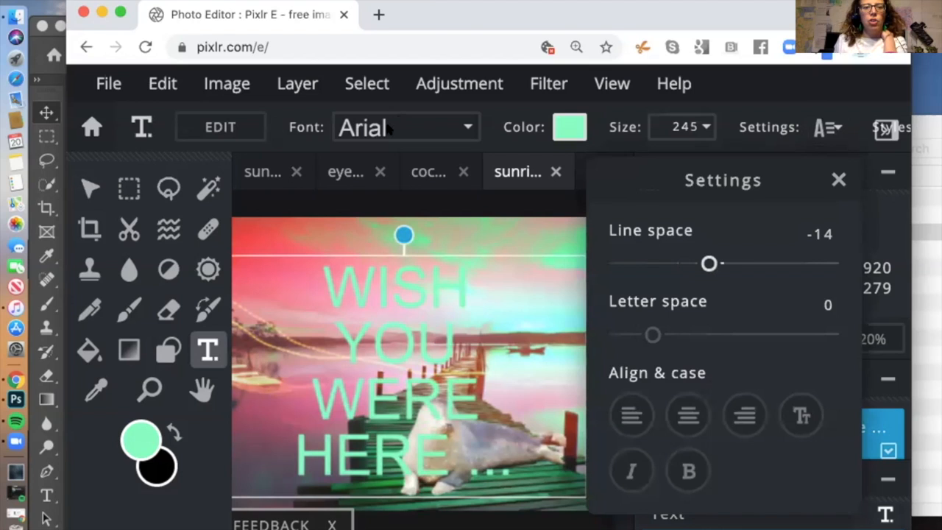
left_click(460, 129)
left_click(466, 129)
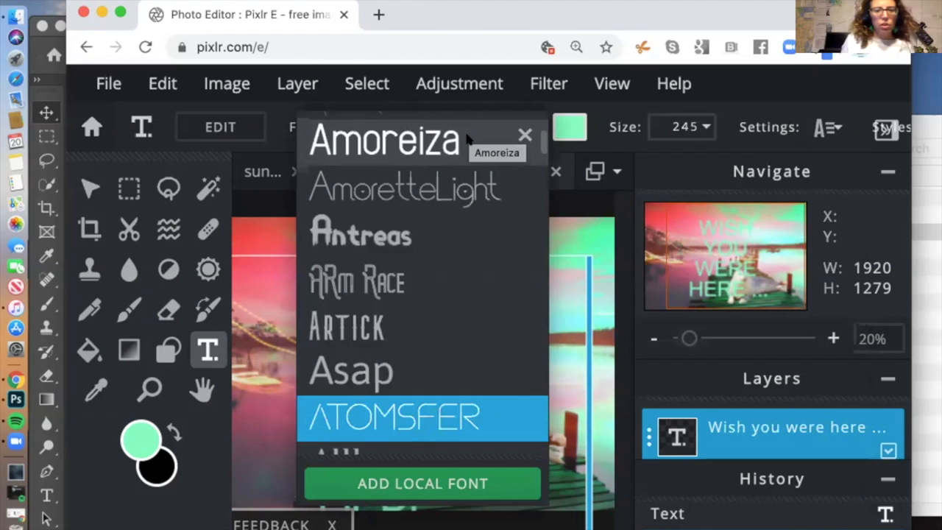
left_click(445, 417)
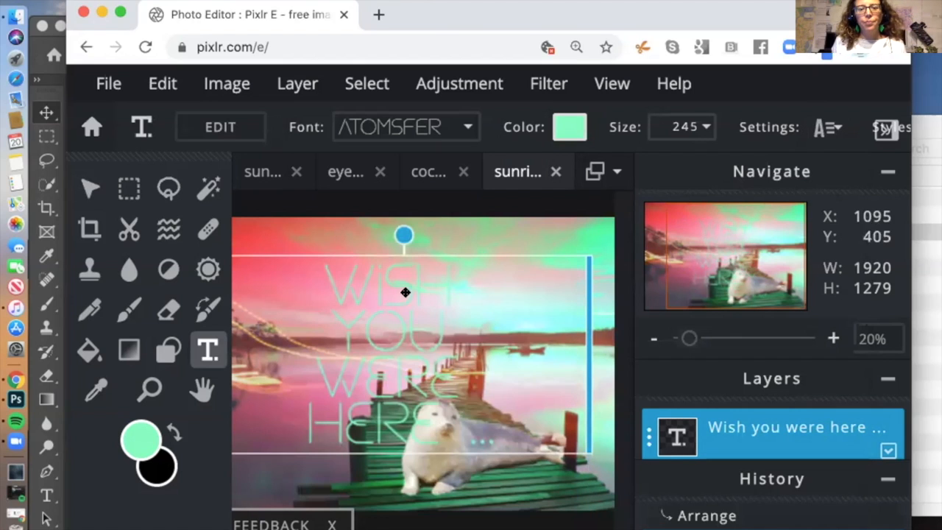
left_click(89, 188)
Step: Move the caption toward the left edge and widen its box so HERE fits
left_click(291, 236)
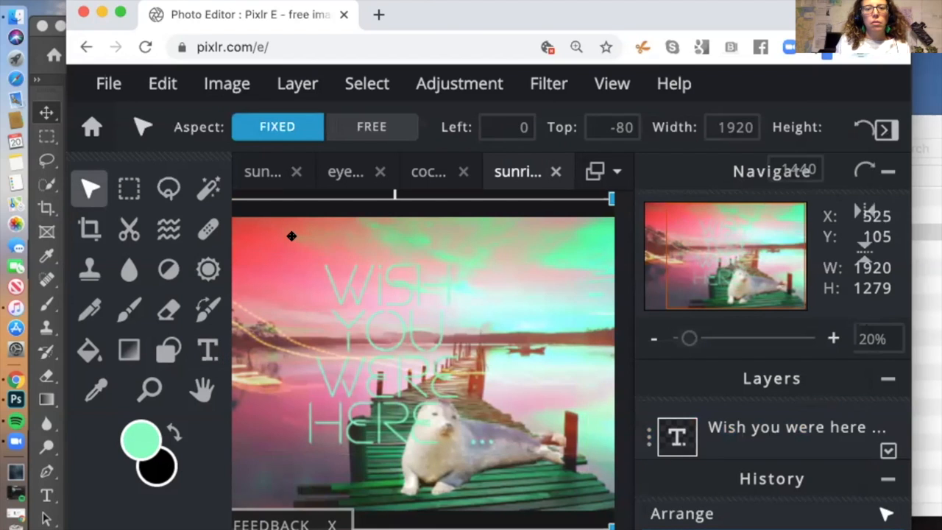
left_click_drag(374, 278, 308, 275)
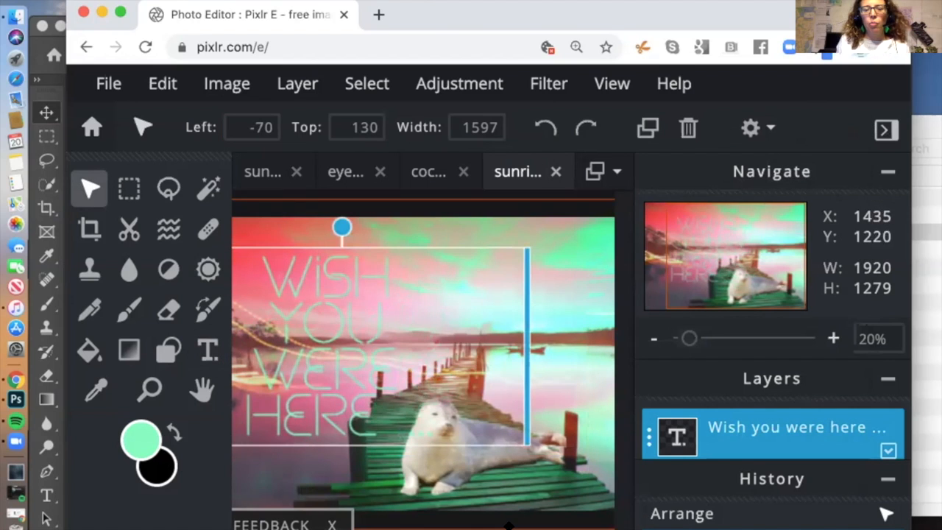
left_click_drag(527, 347, 363, 326)
left_click_drag(289, 277, 408, 292)
left_click_drag(466, 413, 528, 412)
left_click_drag(360, 307, 337, 301)
Step: Widen the caption box to enlarge the lettering, nudge it up, and enter text editing
left_click(482, 315)
left_click(332, 346)
left_click_drag(435, 341, 448, 340)
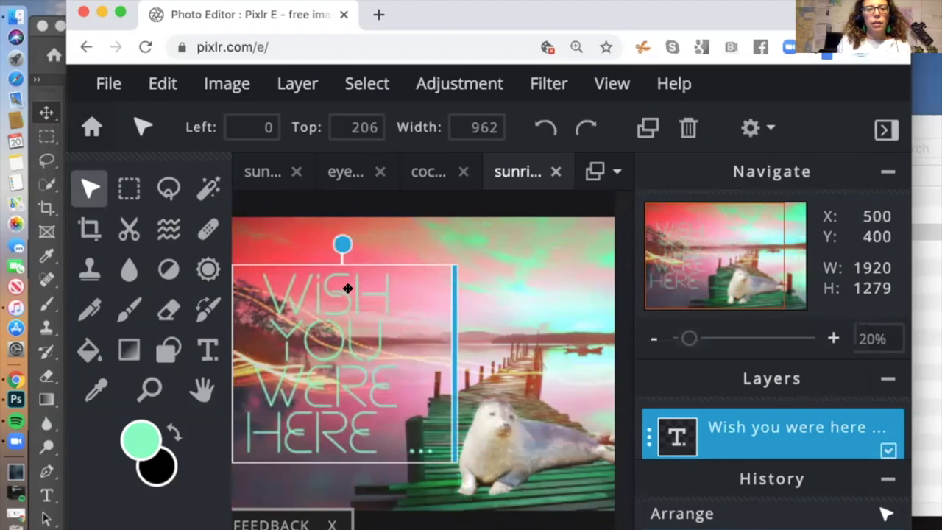
left_click_drag(347, 302, 347, 289)
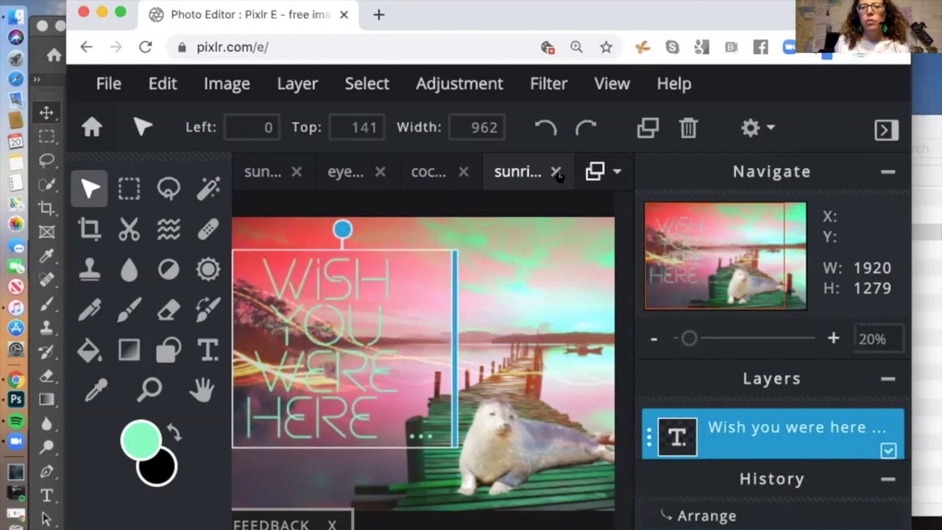
left_click(208, 351)
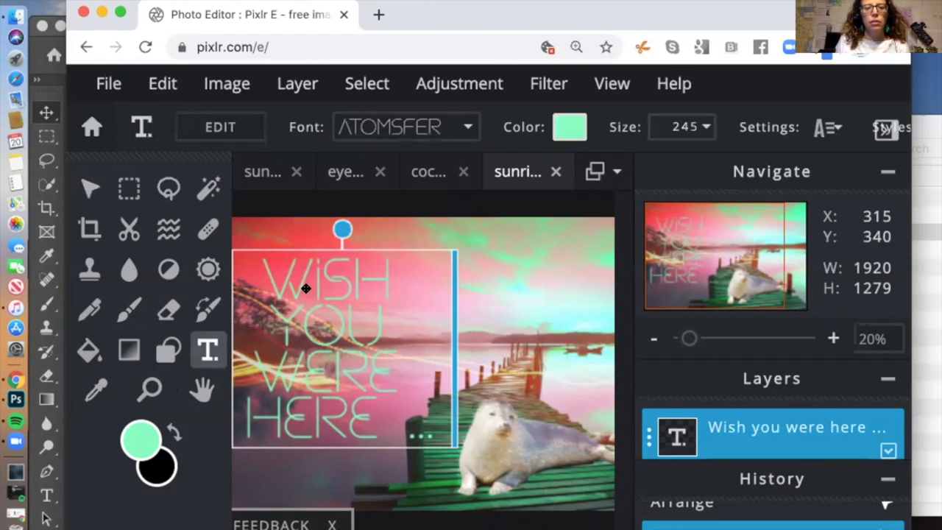
left_click(302, 289)
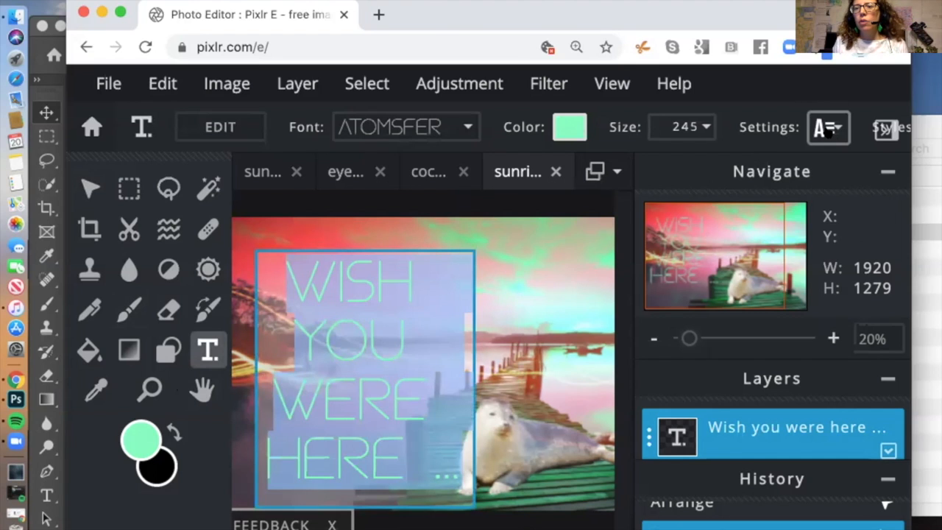
left_click_drag(868, 21, 770, 20)
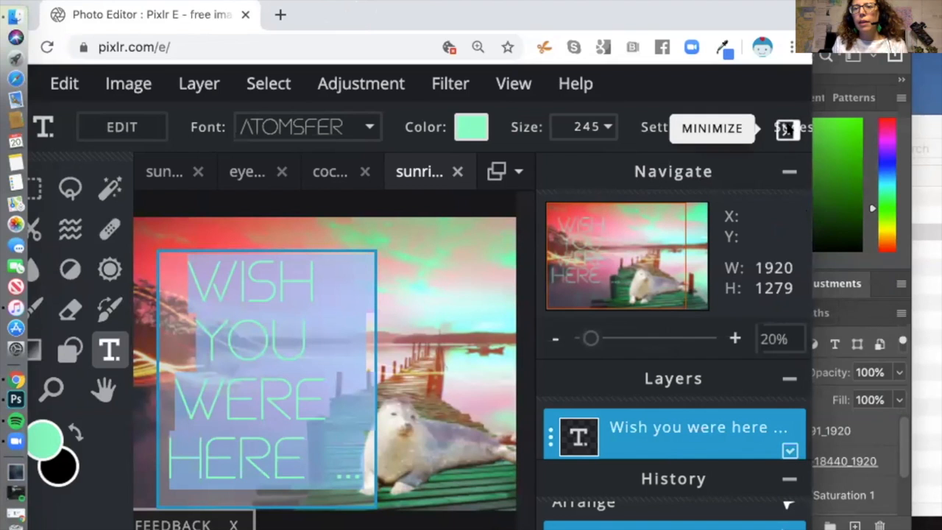
key("super+h")
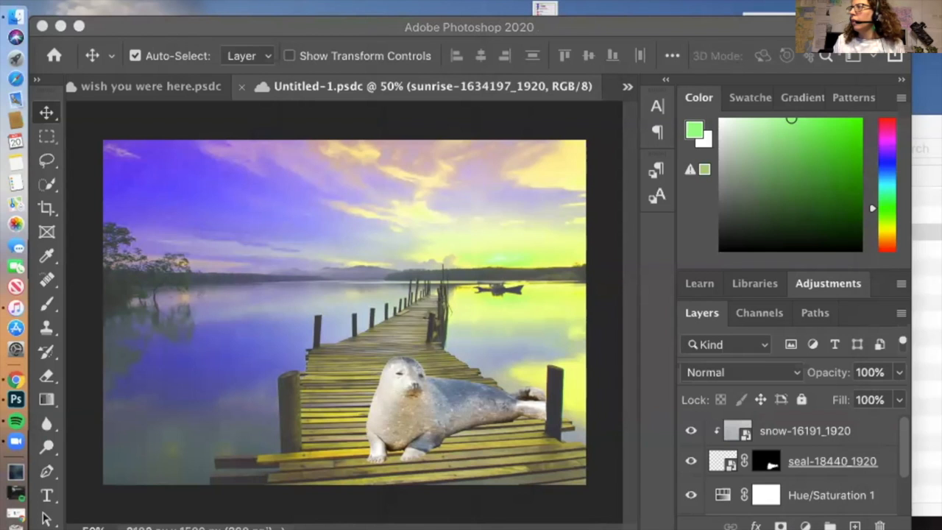
key("super+Tab")
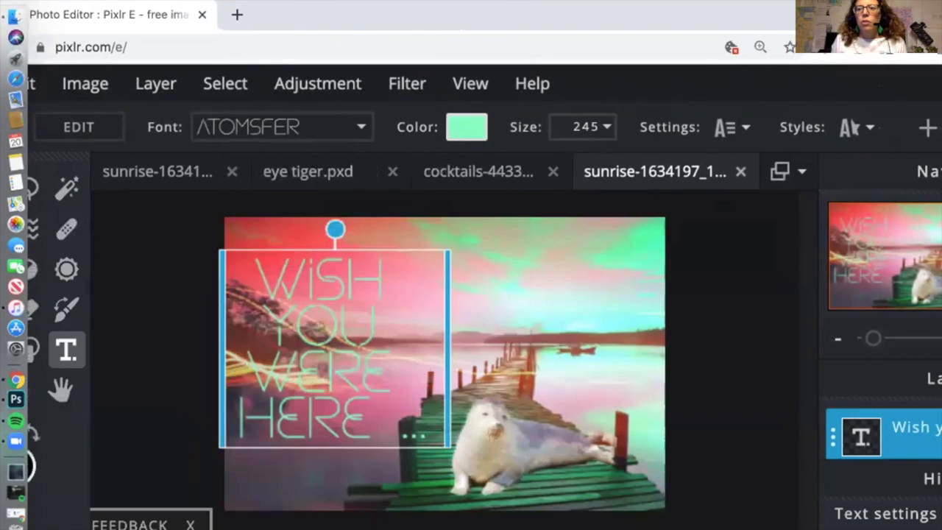
Step: Turn on a pink outline around the WISH YOU WERE HERE letters
left_click(866, 130)
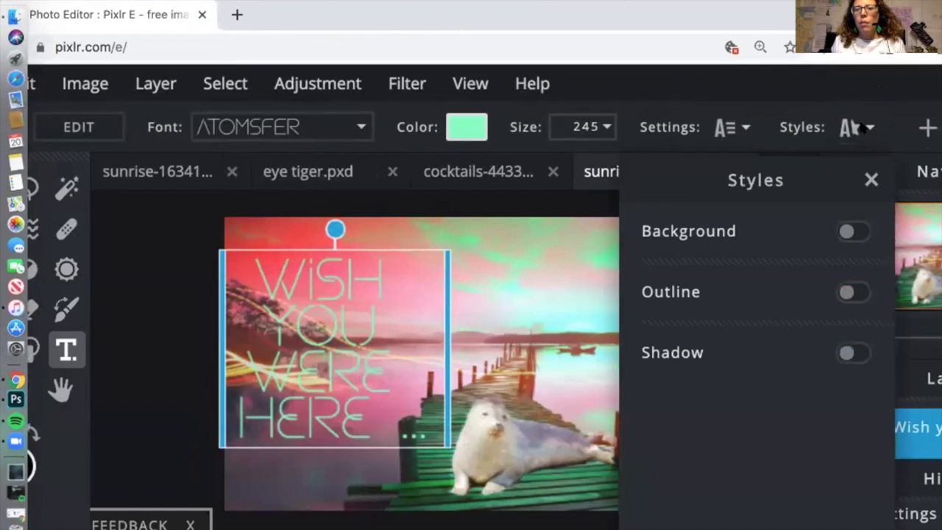
left_click(854, 294)
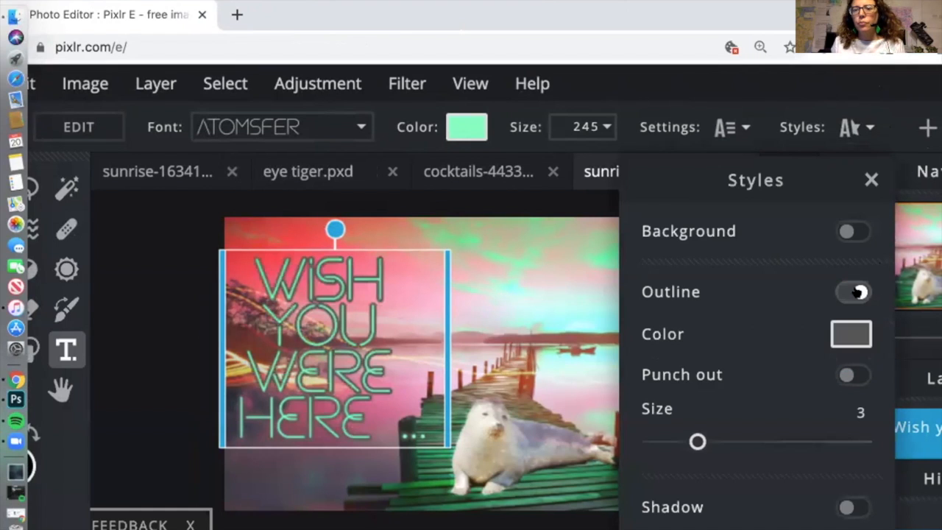
left_click(847, 333)
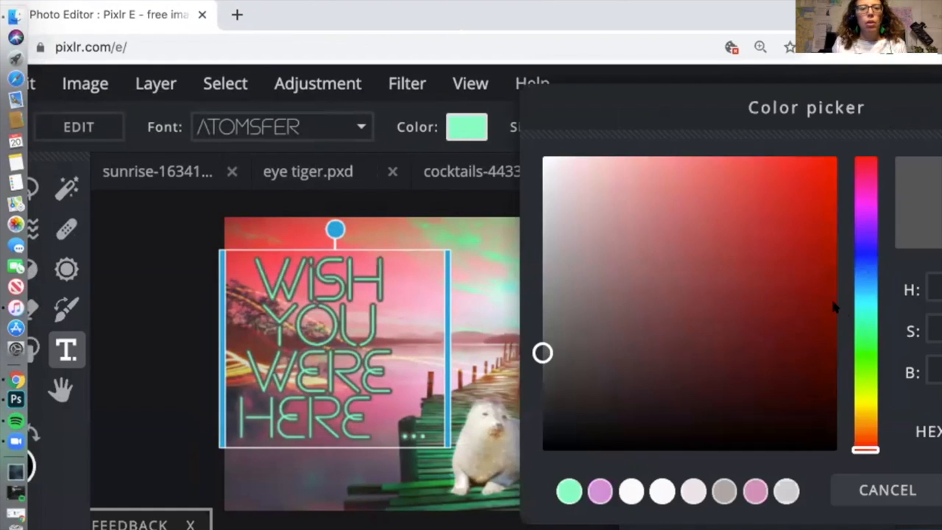
left_click(599, 492)
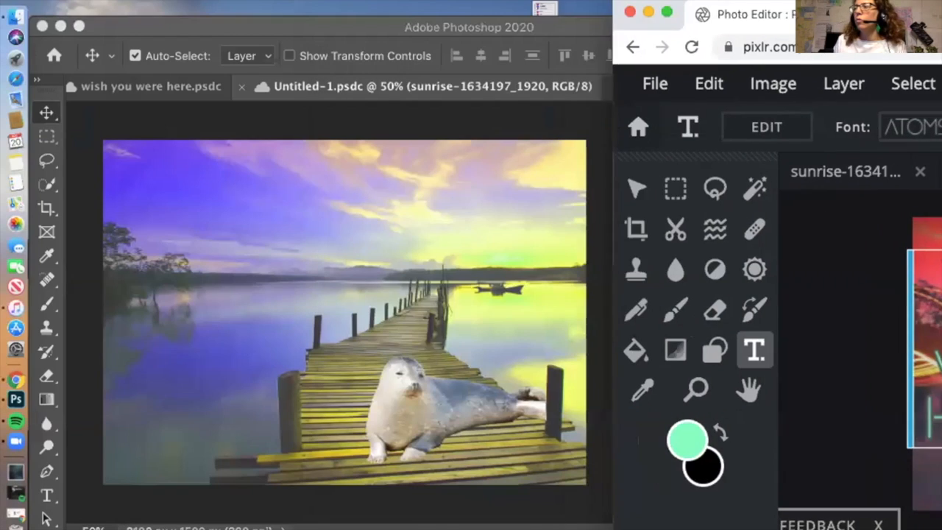
Step: Add a shadow to the text, moving the browser window aside and back
left_click_drag(929, 8, 941, 9)
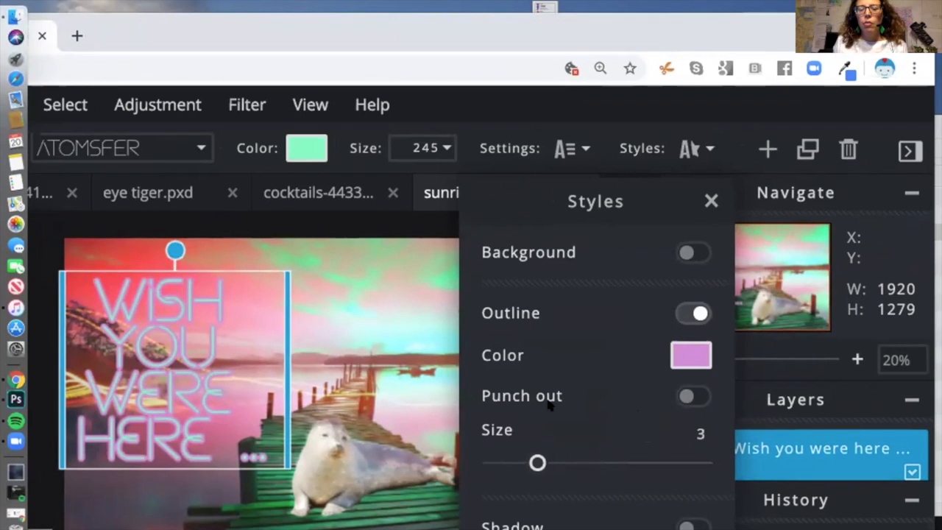
left_click(694, 526)
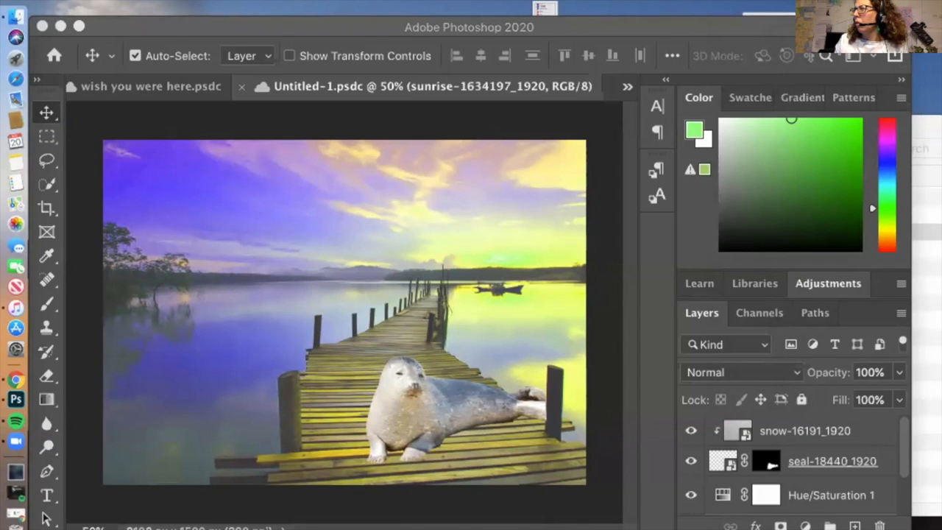
left_click_drag(941, 96, 920, 110)
left_click_drag(774, 114, 845, 78)
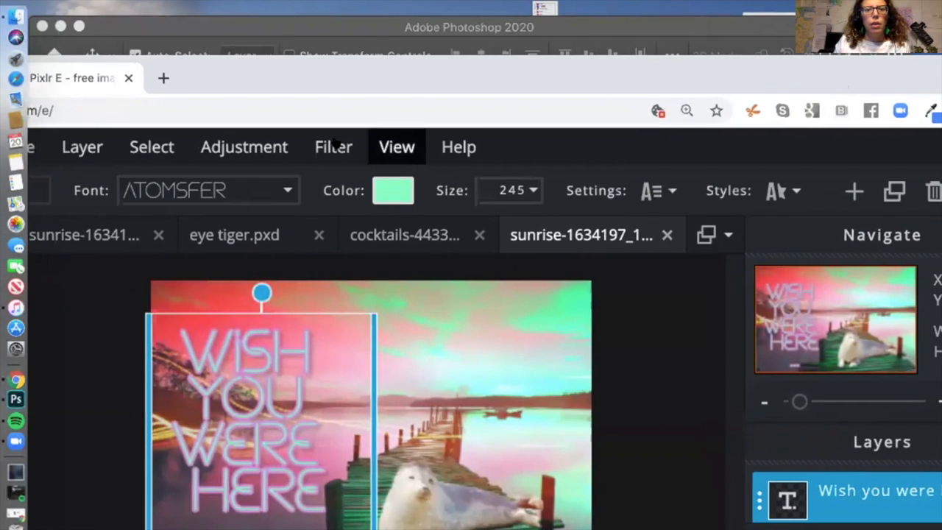
Step: Switch the editor to full screen from View, then deselect the text with the Move tool
left_click(397, 147)
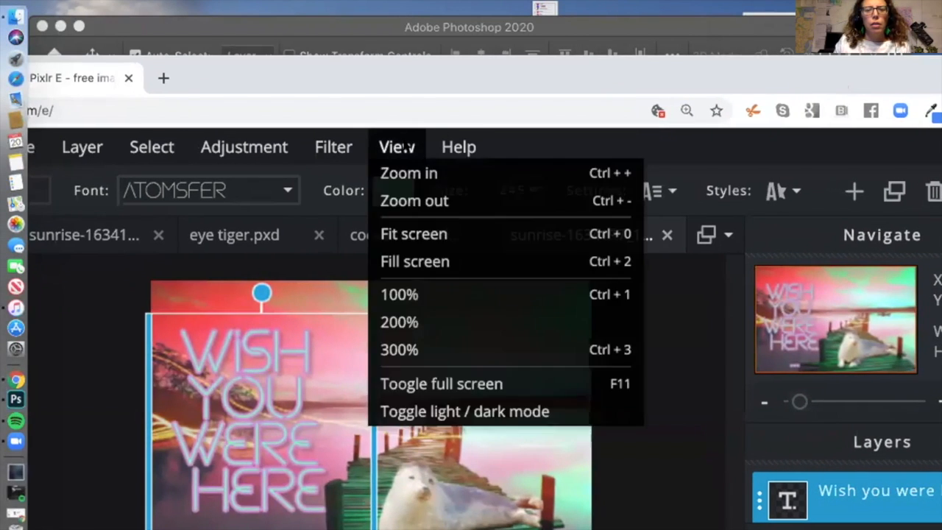
left_click(436, 379)
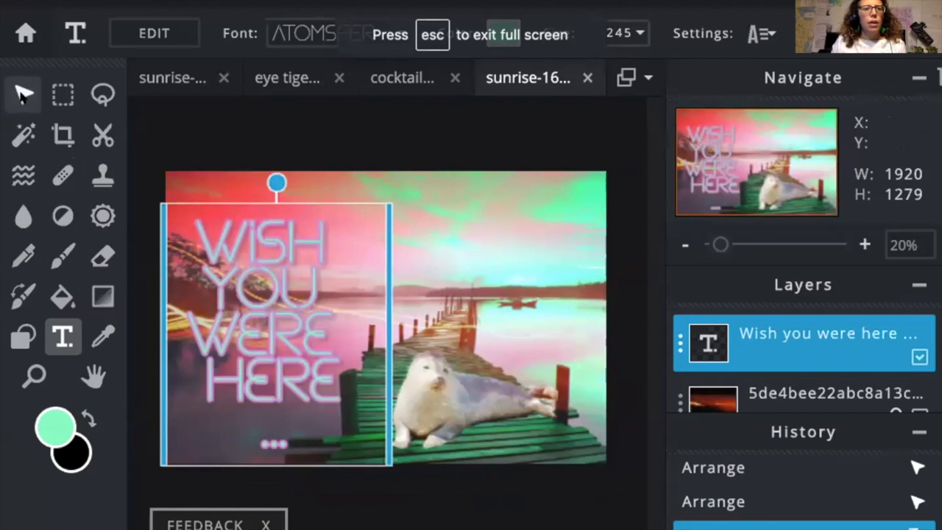
left_click(22, 94)
left_click(406, 521)
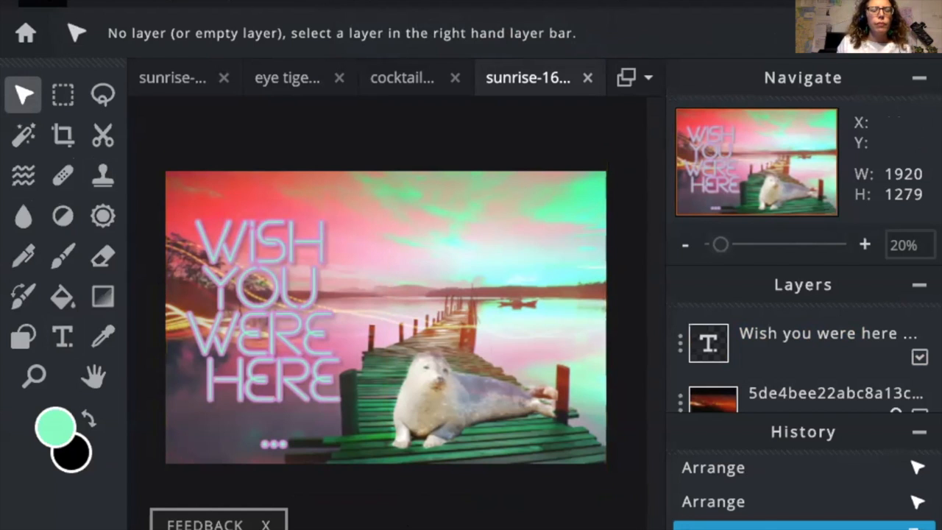
Step: Save the postcard as a layered PXD file and download it
left_click(42, 3)
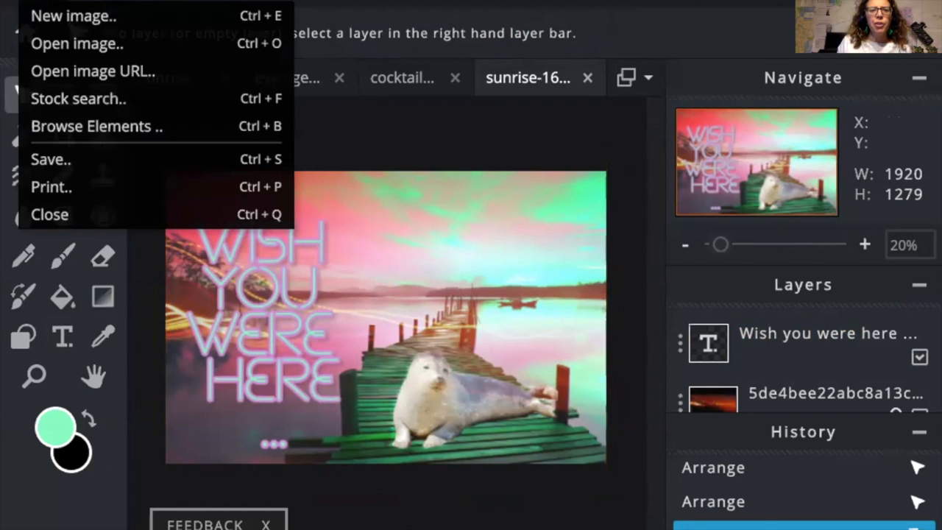
left_click(183, 159)
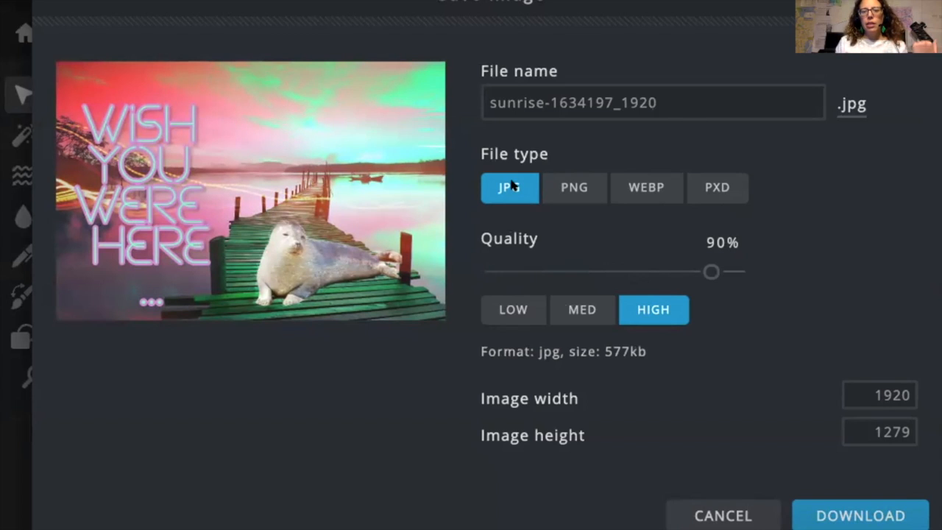
left_click(731, 187)
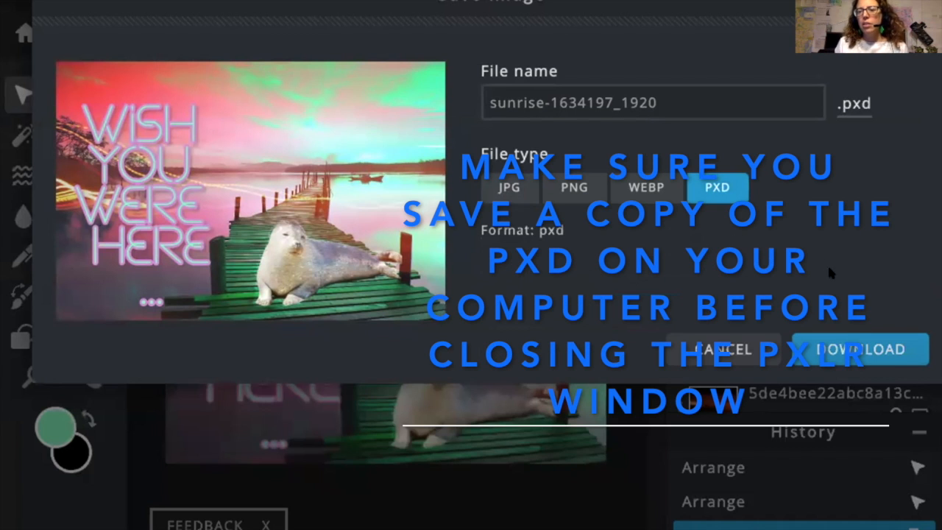
left_click(841, 352)
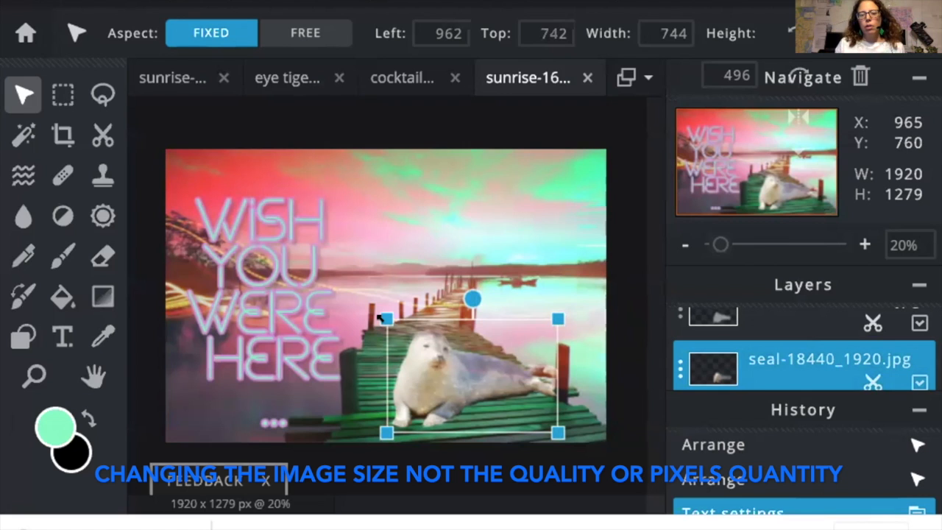
Step: Enlarge the seal from its top-left corner and rotate it slightly clockwise
left_click_drag(377, 315, 375, 344)
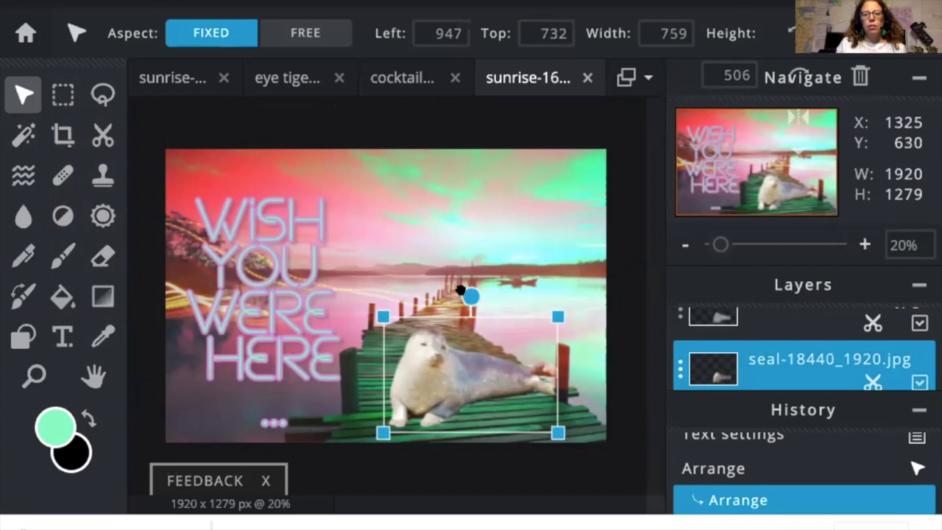
mouse_move(454, 286)
left_mouse_down()
mouse_move(469, 294)
mouse_move(458, 287)
left_mouse_up()
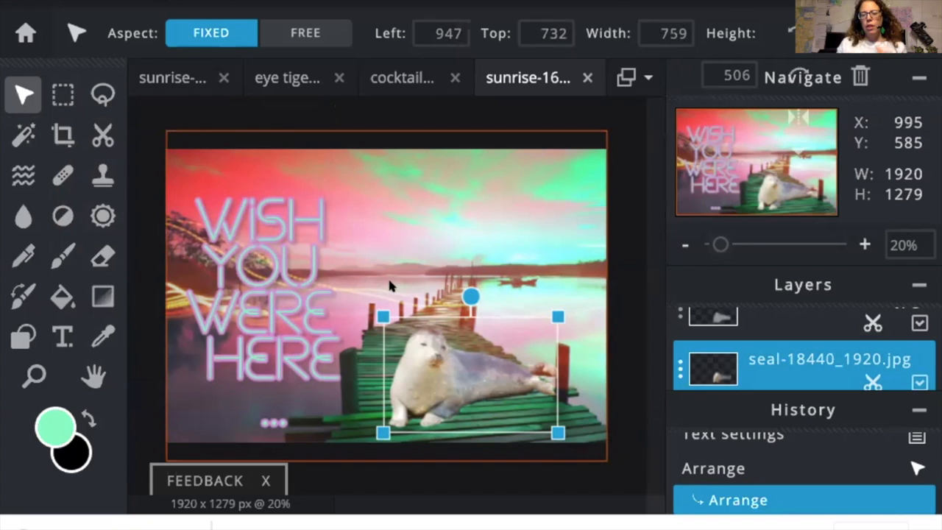
left_click(718, 316)
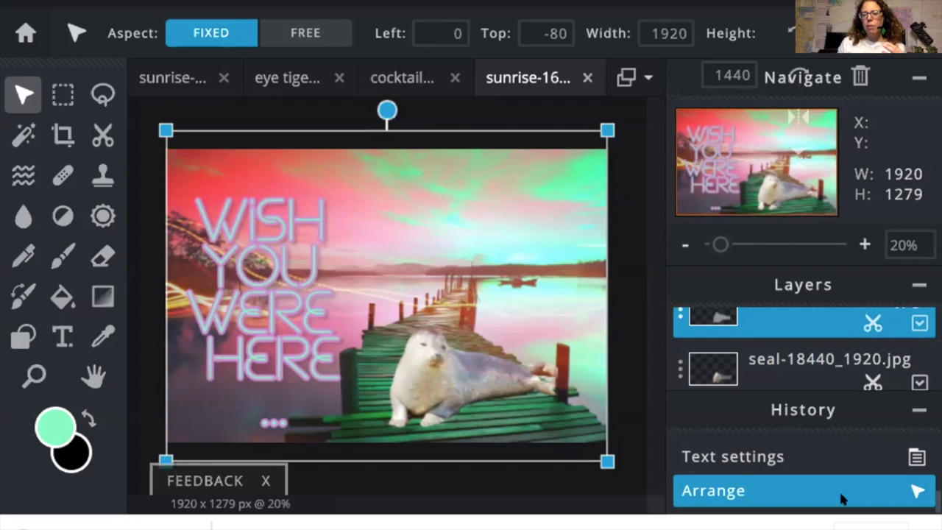
Step: Close the download bar and nudge the top overlay layer up and left
left_click(926, 529)
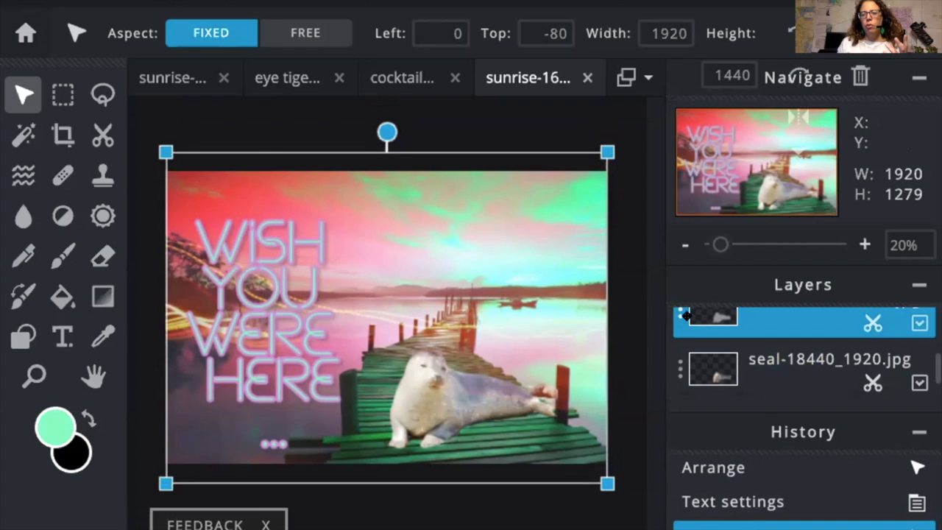
mouse_move(443, 377)
left_mouse_down()
mouse_move(427, 336)
mouse_move(436, 395)
mouse_move(436, 376)
left_mouse_up()
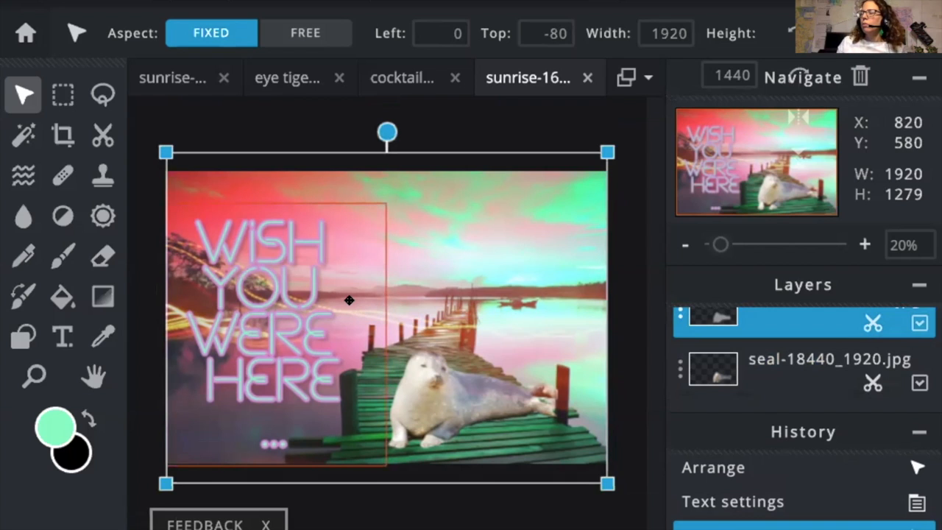
scroll(771, 355, "down", 1)
scroll(770, 350, "up", 1)
scroll(770, 349, "down", 2)
scroll(770, 350, "up", 3)
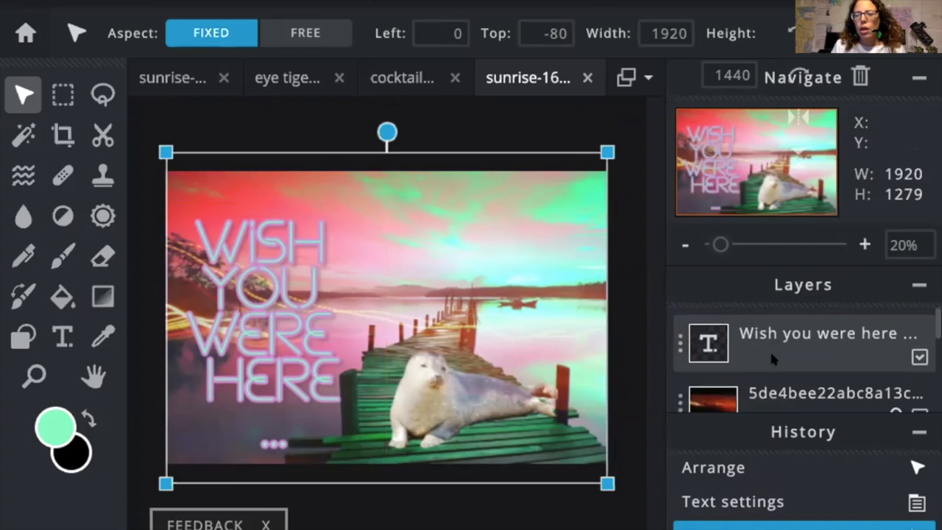
Step: Check the overlay layer's settings for its Screen blend, then close them
left_click(676, 398)
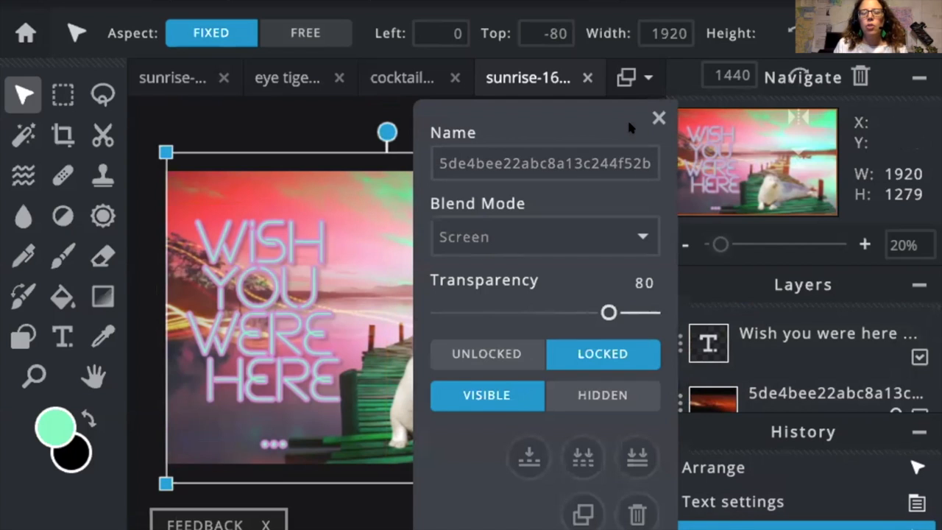
left_click(659, 118)
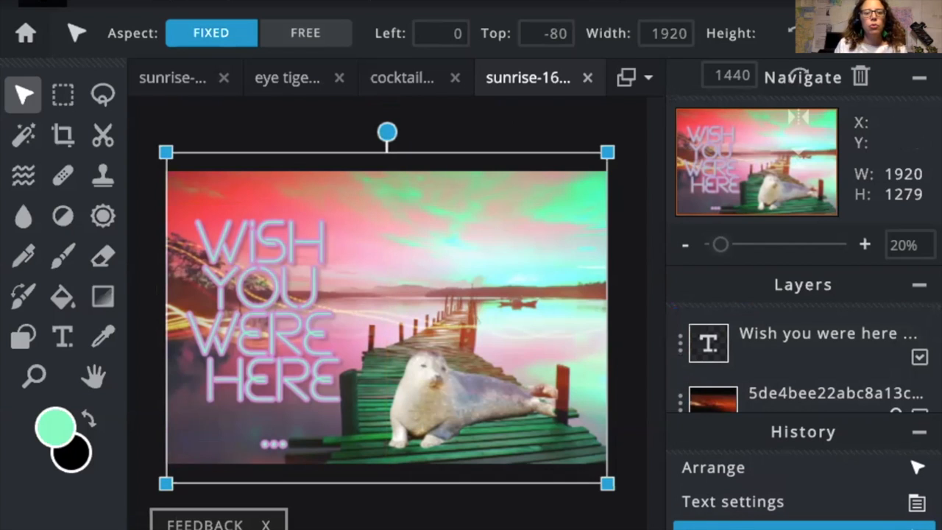
left_click(43, 2)
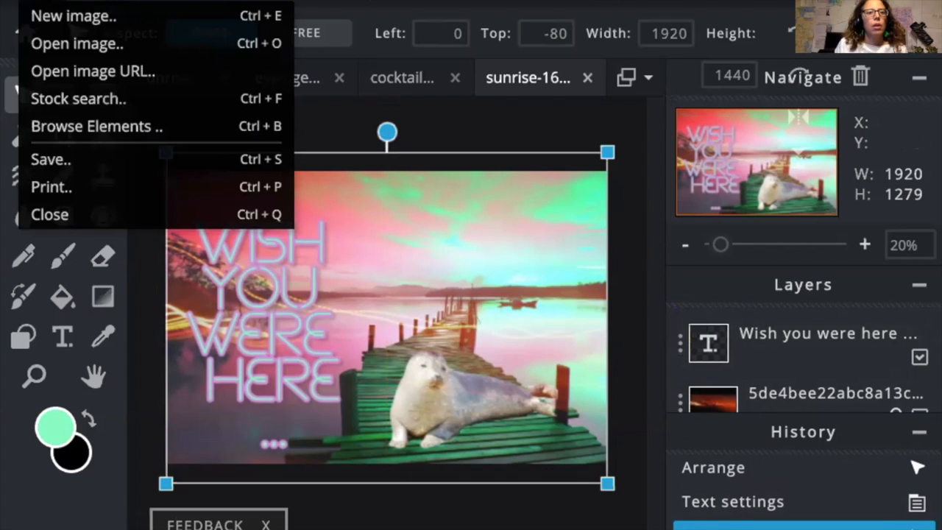
Step: Add the blue-and-red Leaks overlay and hide the WISH YOU WERE HERE text layer
left_click(76, 125)
left_click(219, 87)
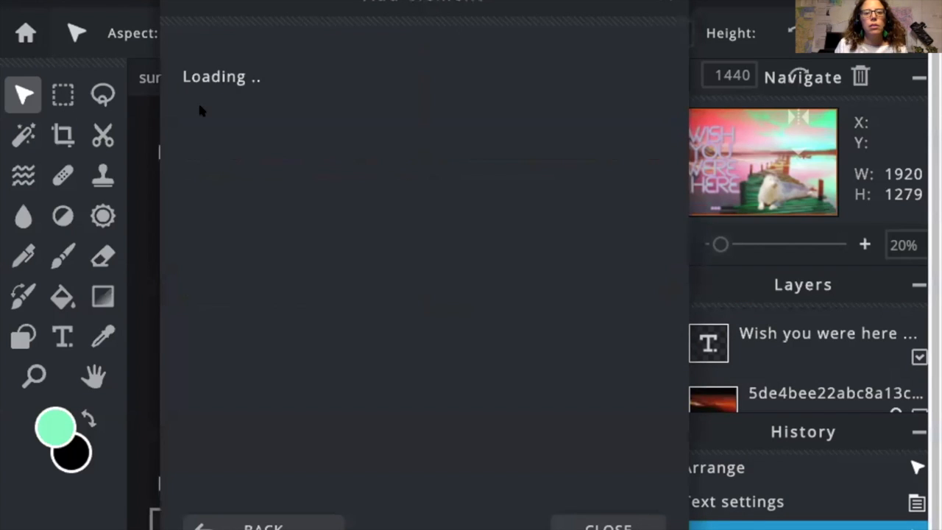
left_click(589, 262)
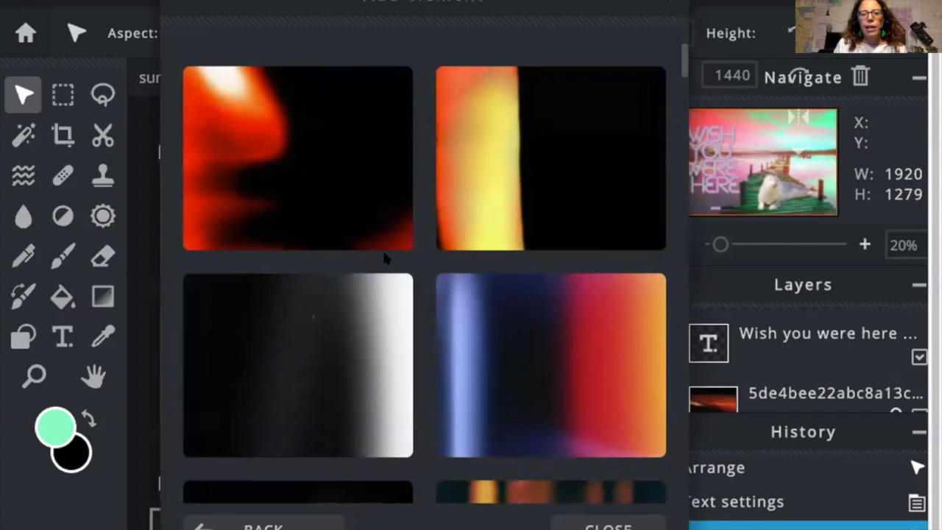
mouse_move(524, 337)
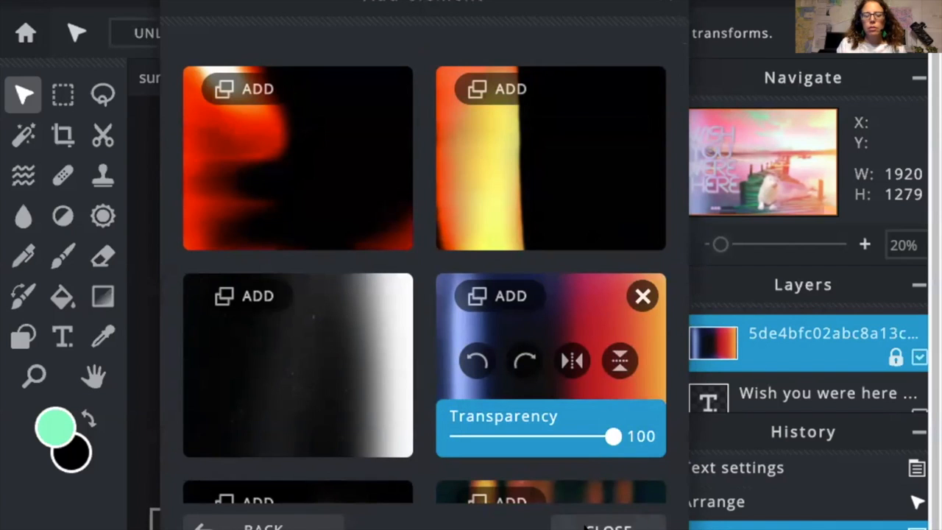
left_click(608, 527)
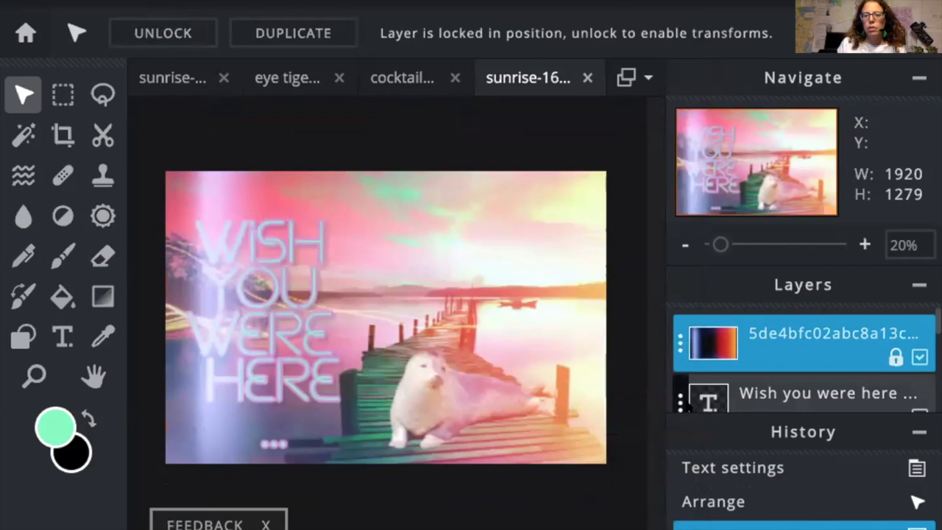
scroll(907, 368, "down", 1)
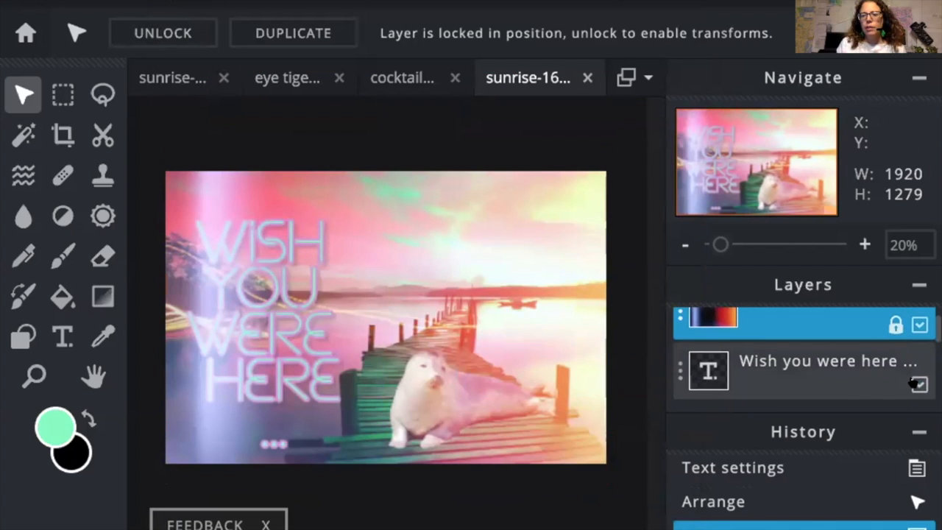
left_click(917, 384)
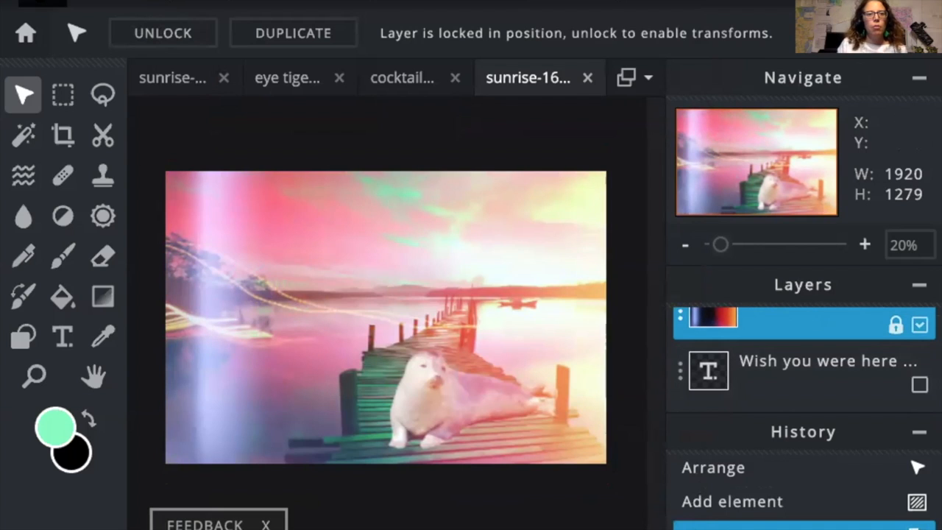
Step: Add the dark orange-streak leak from Overlay > Leaks on top of the postcard
left_click(26, 32)
left_click(46, 118)
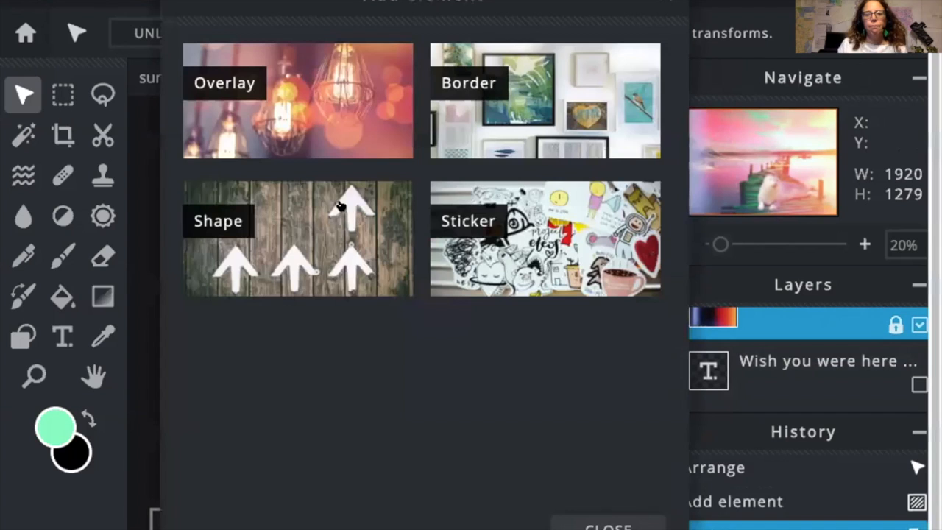
left_click(239, 75)
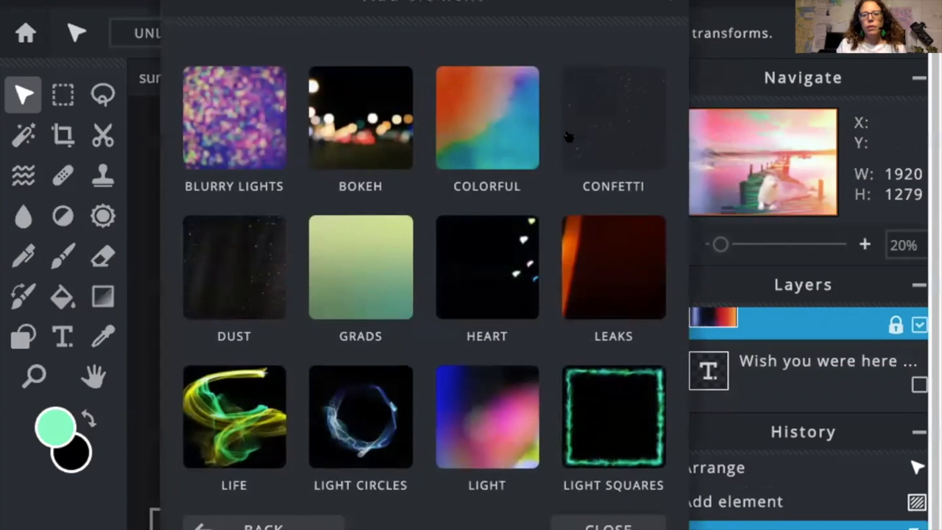
left_click(602, 249)
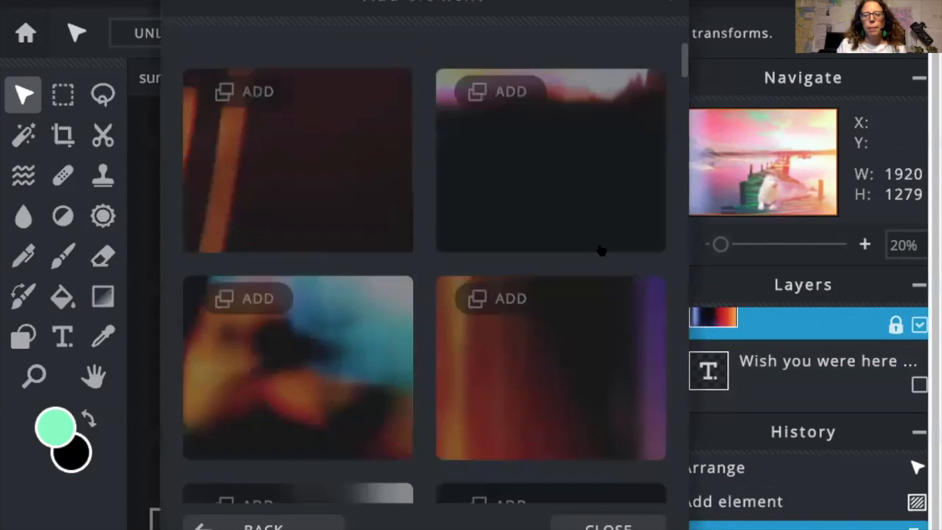
scroll(324, 264, "down", 3)
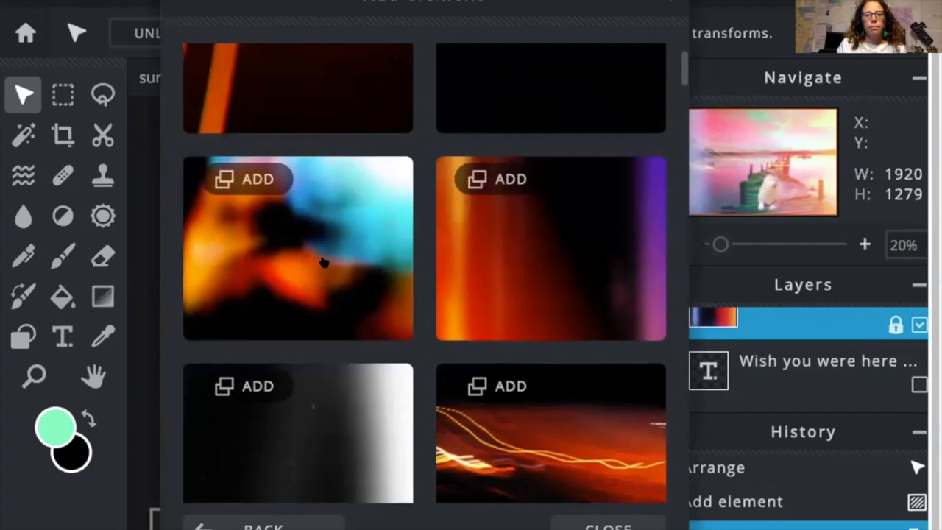
scroll(327, 261, "up", 1)
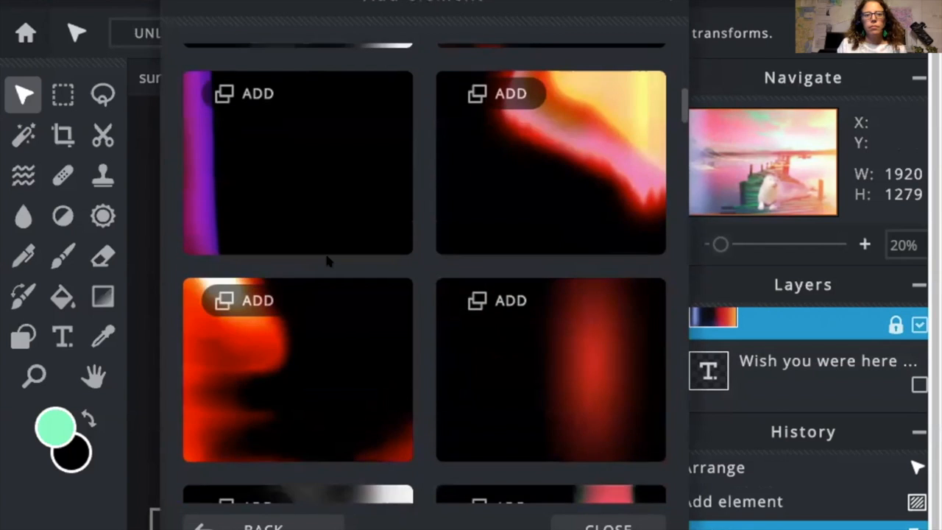
scroll(328, 261, "up", 3)
left_click(254, 136)
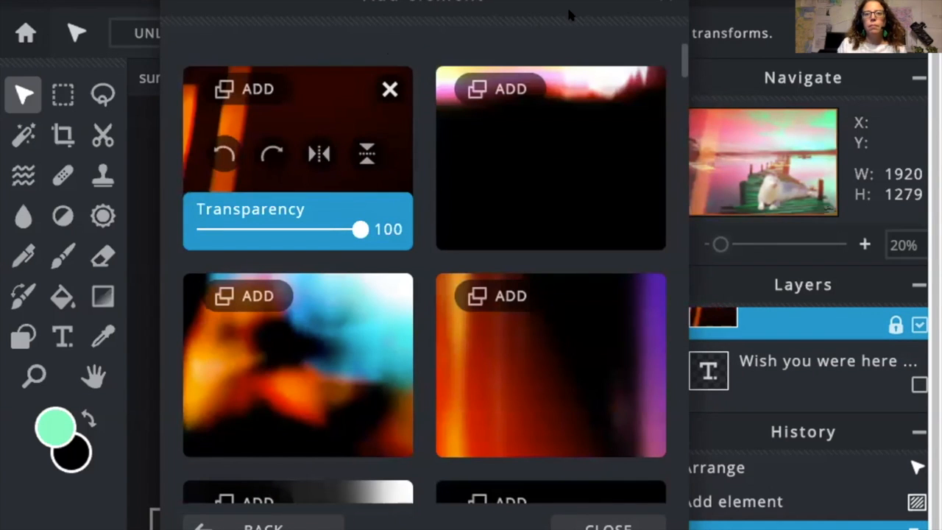
left_click(610, 525)
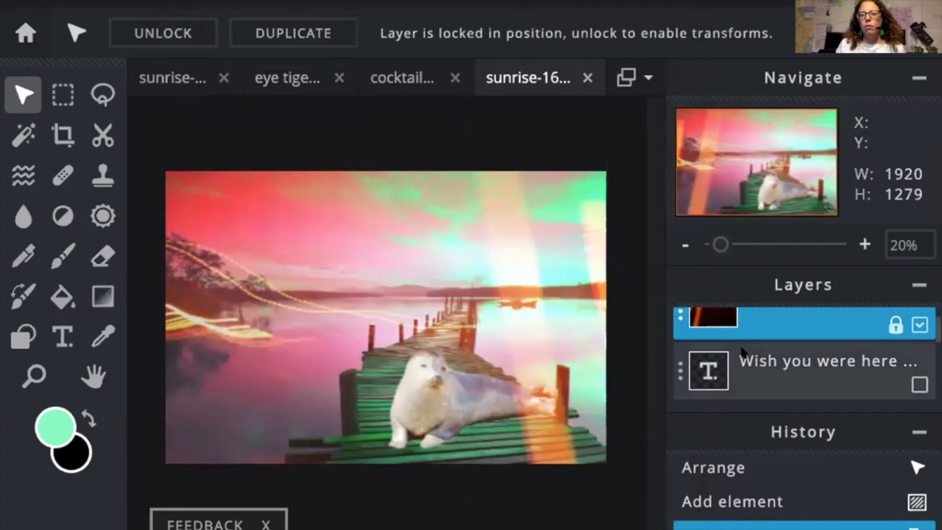
Step: Hide the light-streak layer to compare with the snow layer, then show it again
scroll(801, 359, "up", 1)
scroll(804, 349, "down", 3)
scroll(804, 349, "up", 3)
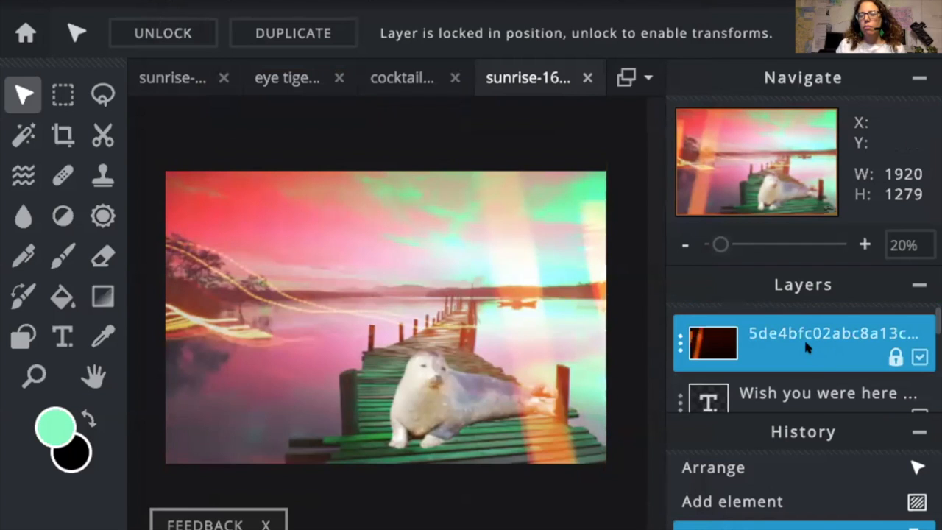
scroll(861, 340, "down", 1)
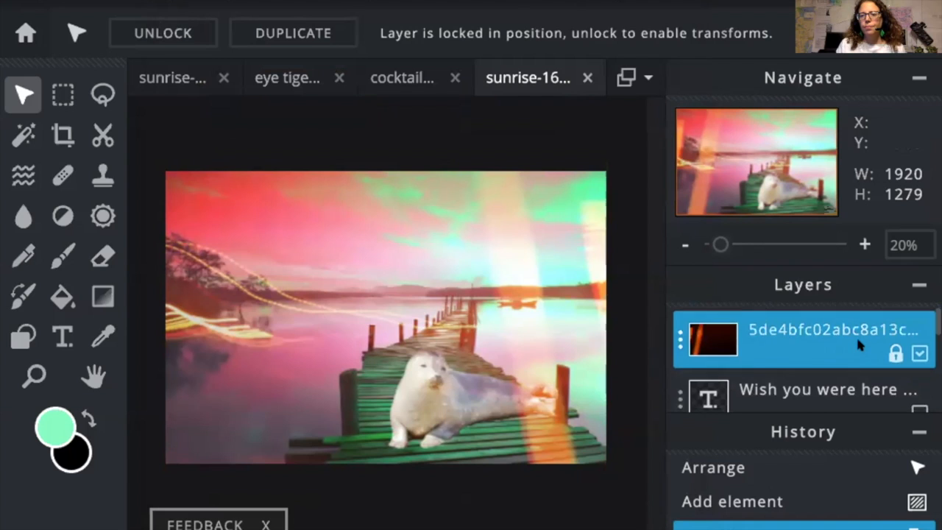
scroll(858, 343, "down", 3)
scroll(859, 343, "up", 2)
scroll(859, 343, "up", 1)
scroll(858, 346, "down", 2)
scroll(858, 346, "up", 1)
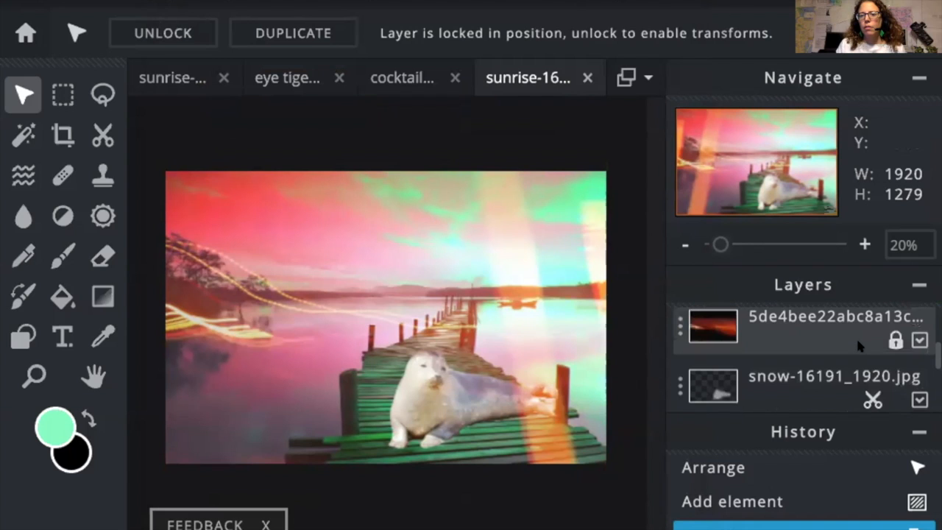
left_click(920, 340)
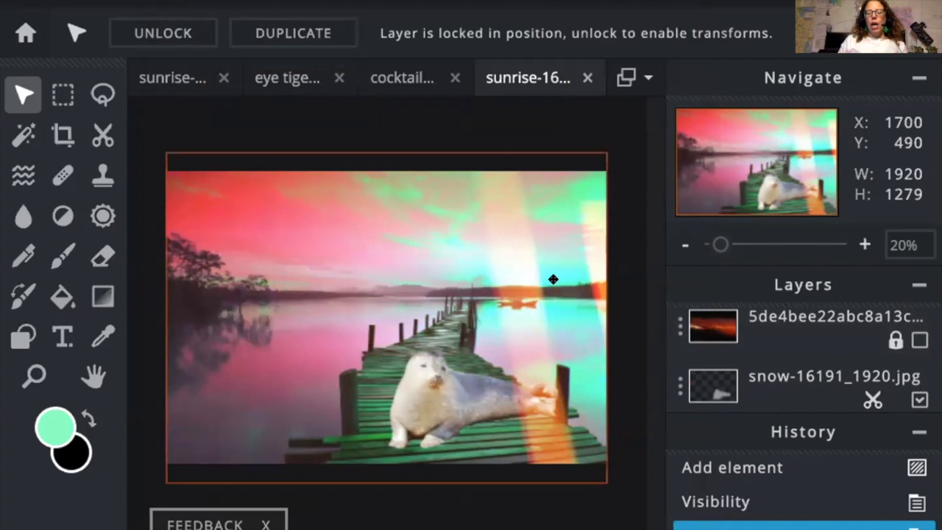
left_click(344, 199)
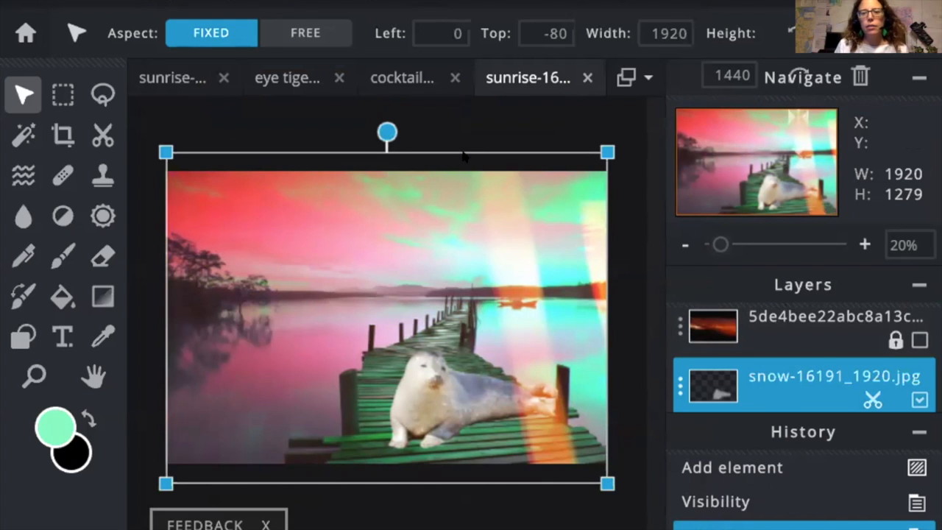
left_click(796, 325)
left_click(351, 218)
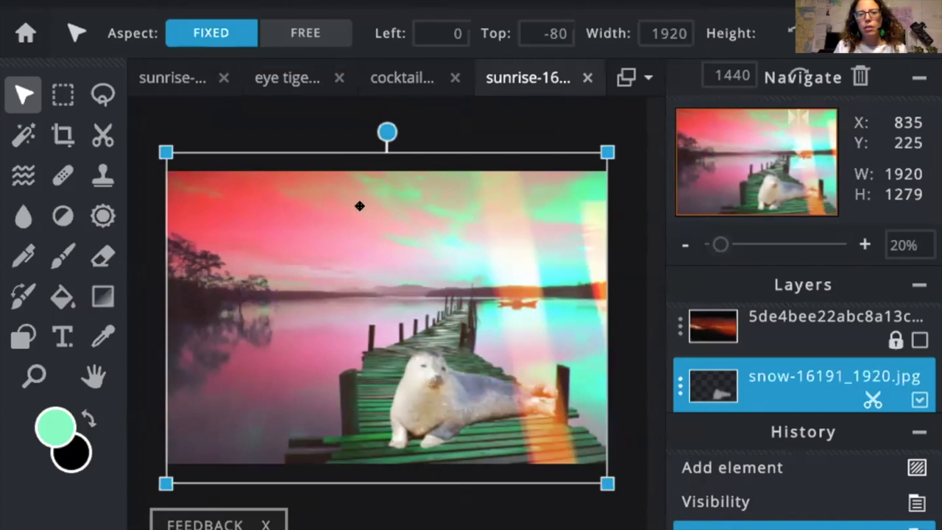
left_click(783, 326)
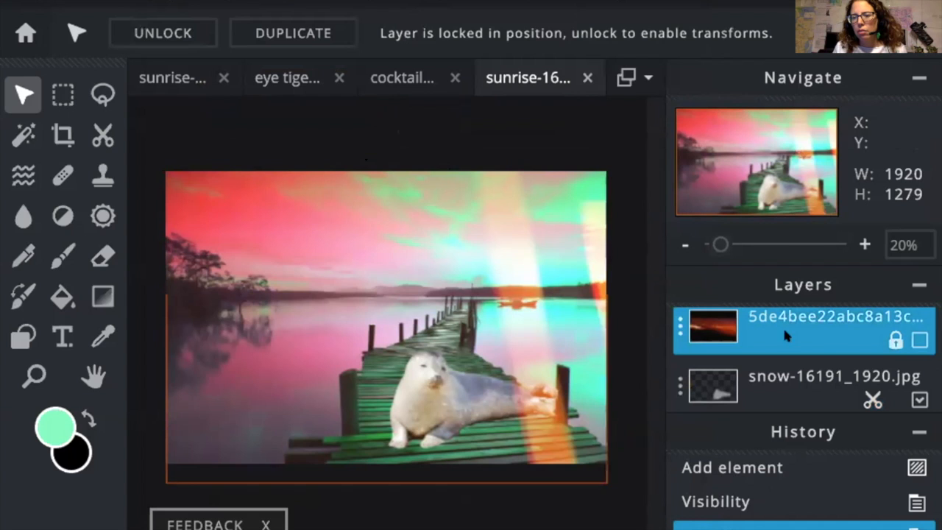
left_click(919, 340)
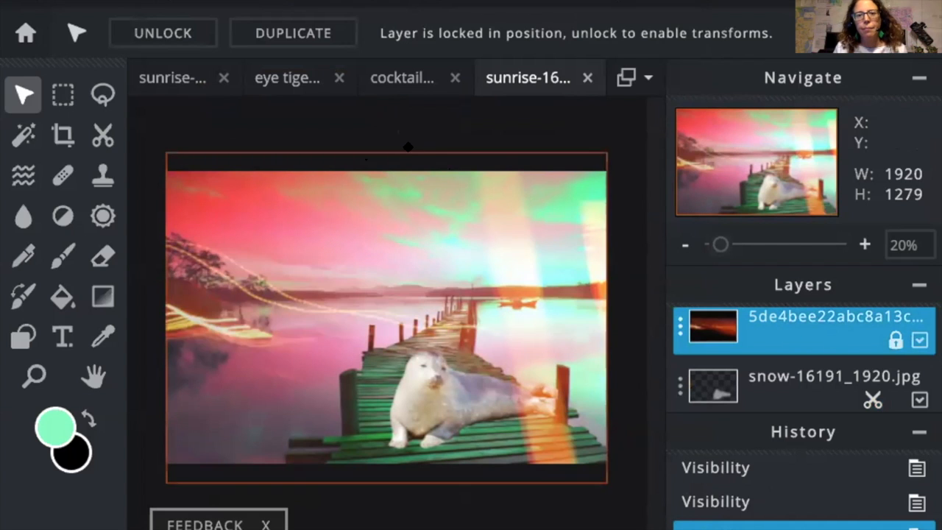
Step: Tilt snow-16191_1920.jpg slightly, shift it right, and unlock the light-streak layer
left_click(810, 384)
left_click_drag(381, 128, 381, 147)
left_click(789, 332)
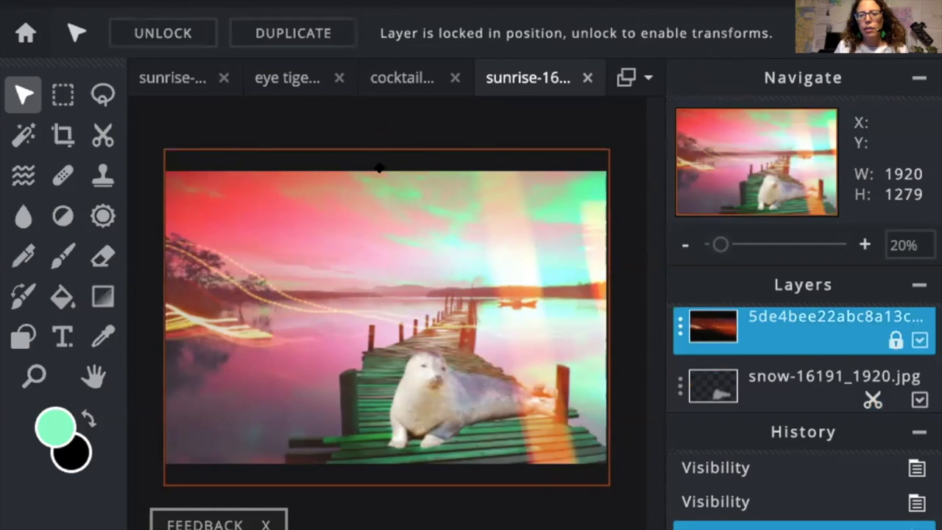
left_click(364, 153)
left_click_drag(347, 146, 377, 147)
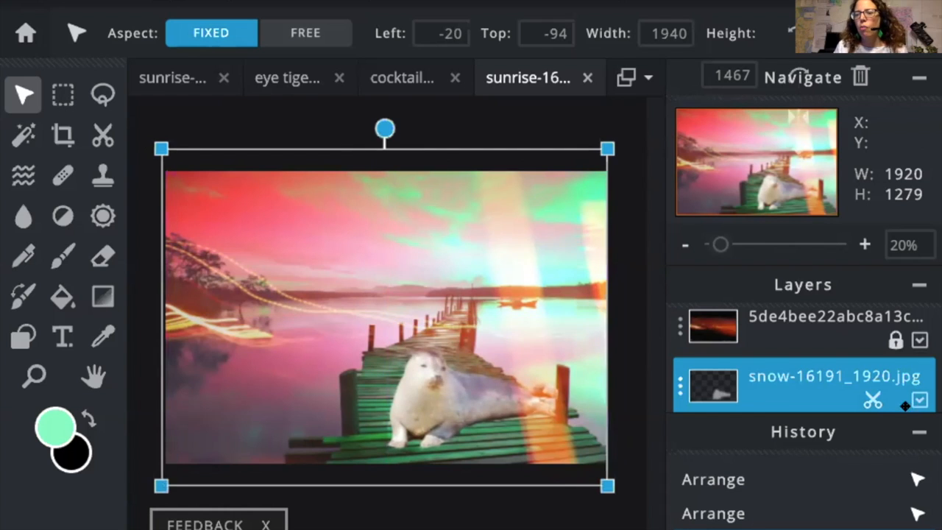
left_click(891, 344)
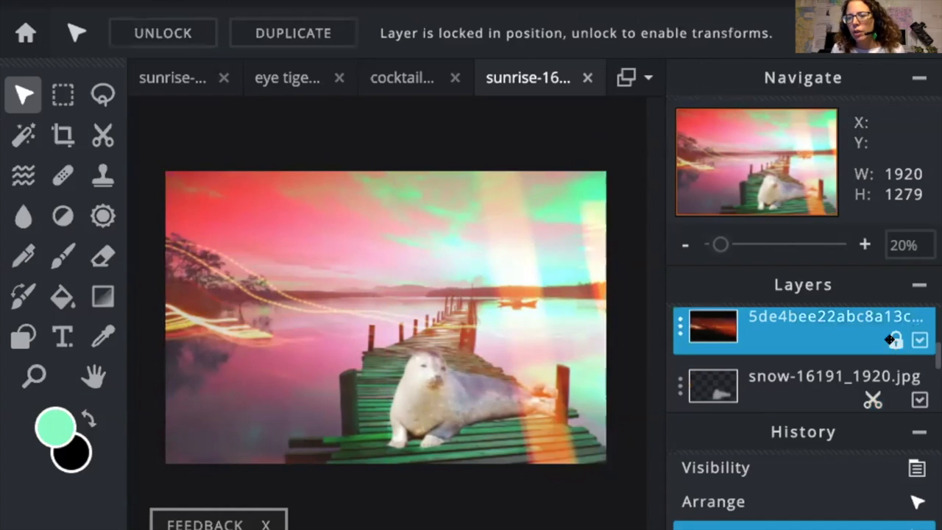
left_click(896, 341)
Step: Rotate the light streaks to a steep diagonal across the postcard and reposition them
left_click_drag(377, 145, 339, 213)
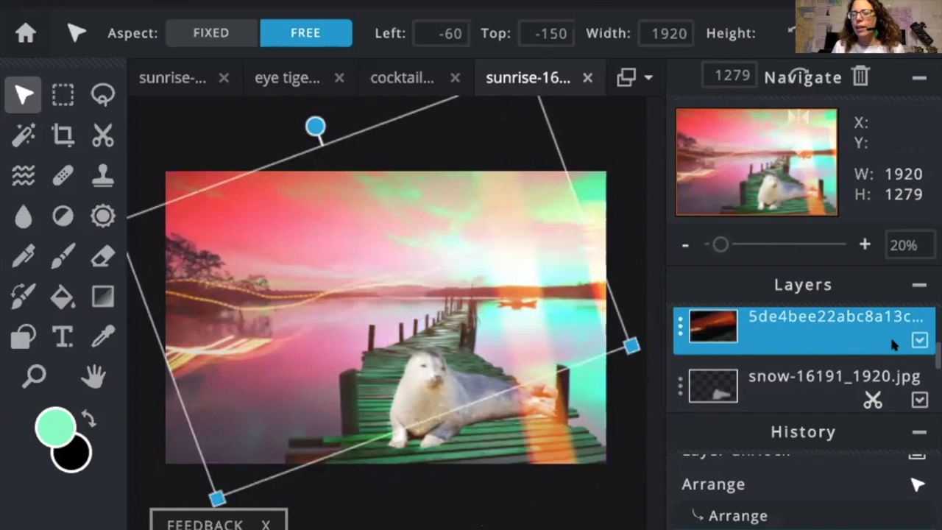
left_click_drag(292, 204, 290, 244)
left_click_drag(310, 158, 426, 324)
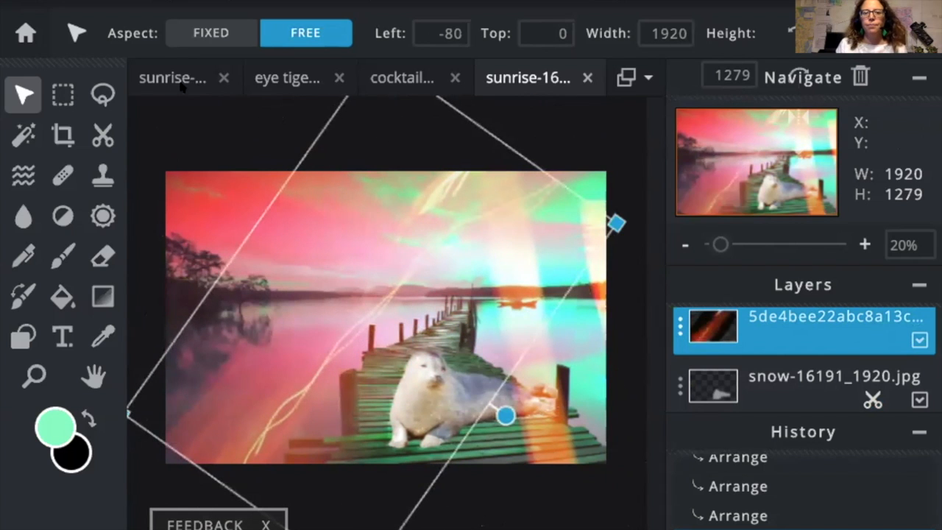
left_click(222, 137)
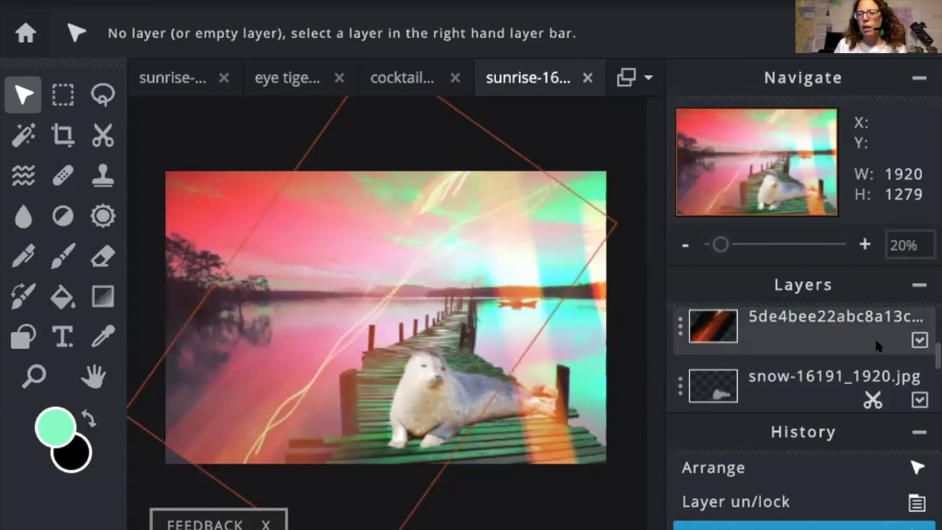
Step: Make the WISH YOU WERE HERE text layer visible again
scroll(858, 343, "up", 2)
scroll(856, 341, "up", 1)
scroll(794, 342, "down", 3)
scroll(799, 352, "up", 3)
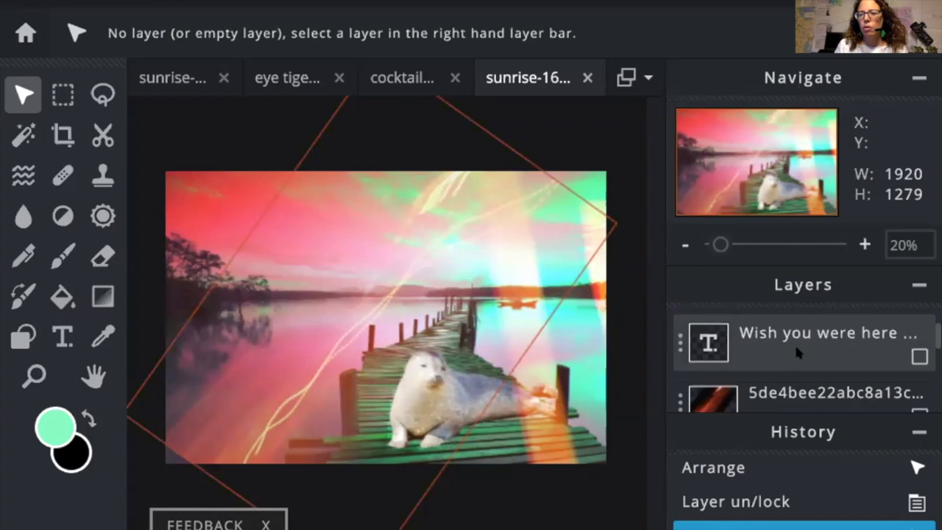
left_click(918, 353)
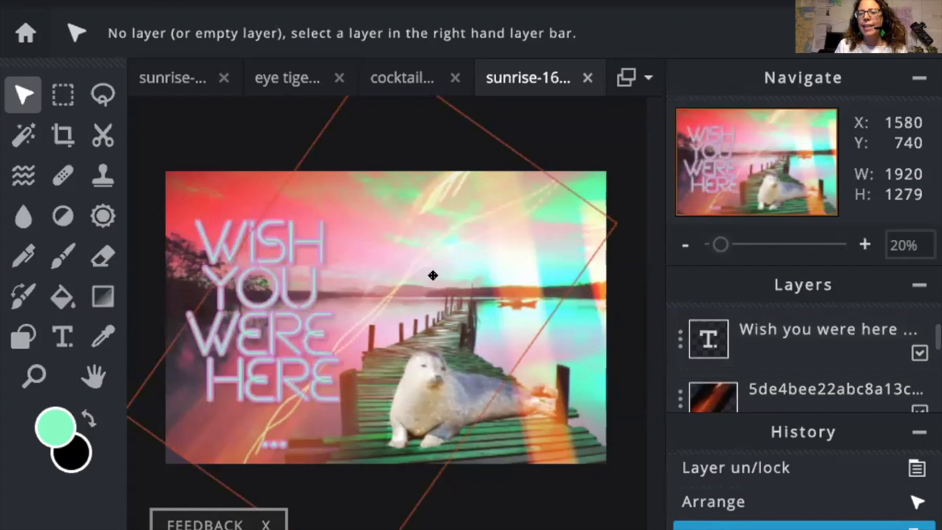